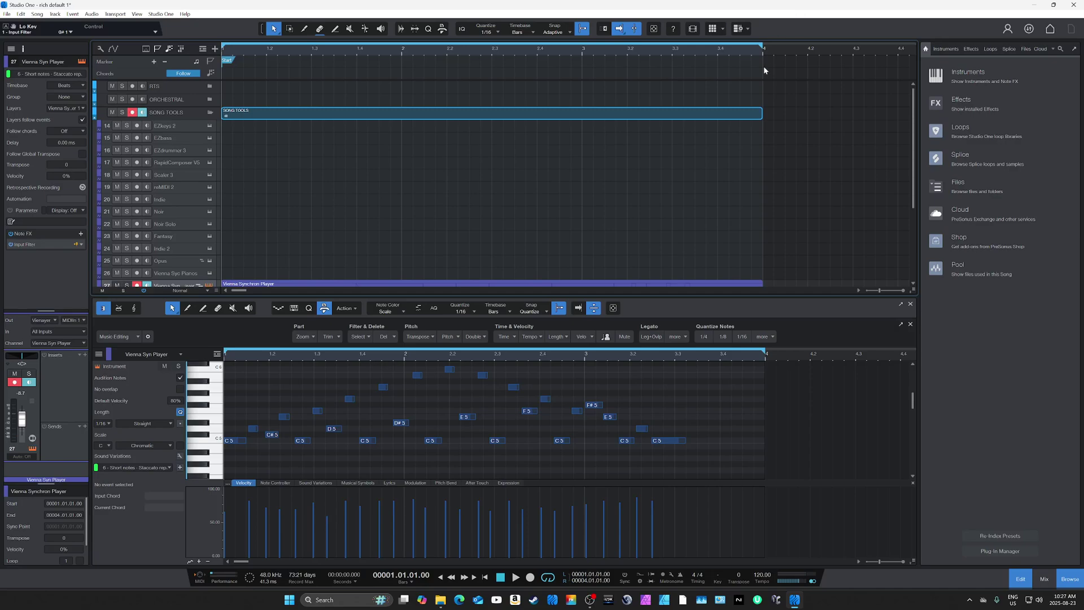
# - Enlarge the Vienna Synchron Player track, and resize the arrangement and note editor areas to give the note editor more height
pyautogui.press('z')
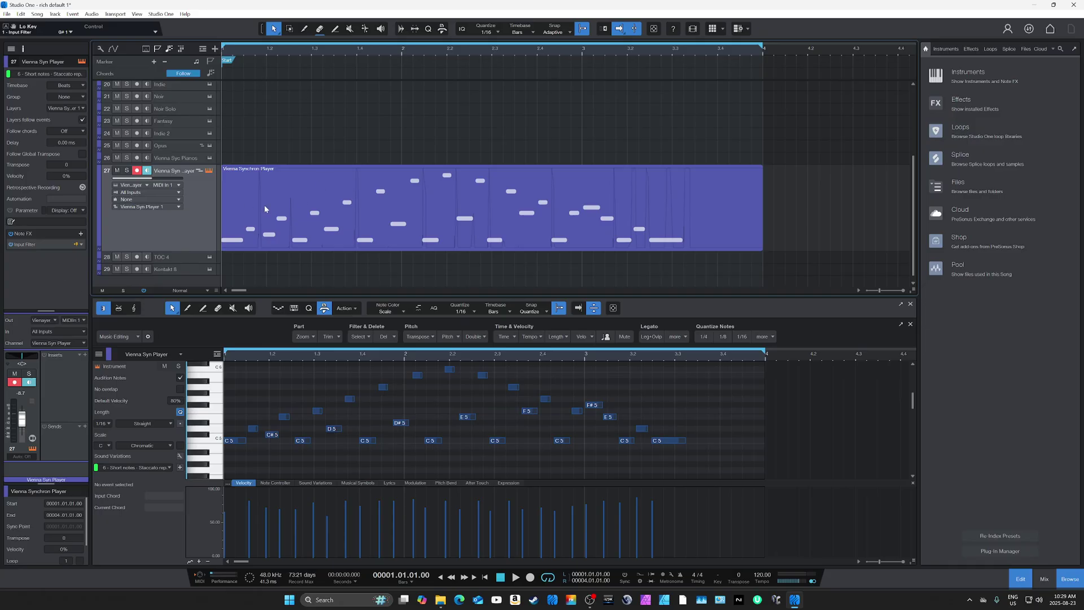
pyautogui.moveTo(263, 294); pyautogui.dragTo(264, 420)
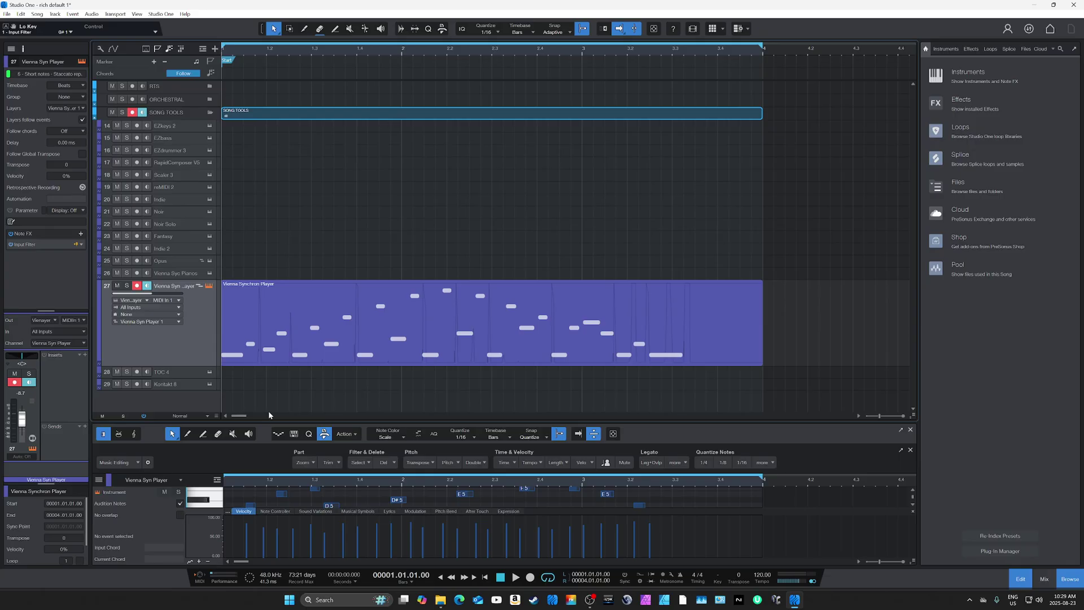
pyautogui.moveTo(268, 421); pyautogui.dragTo(281, 195)
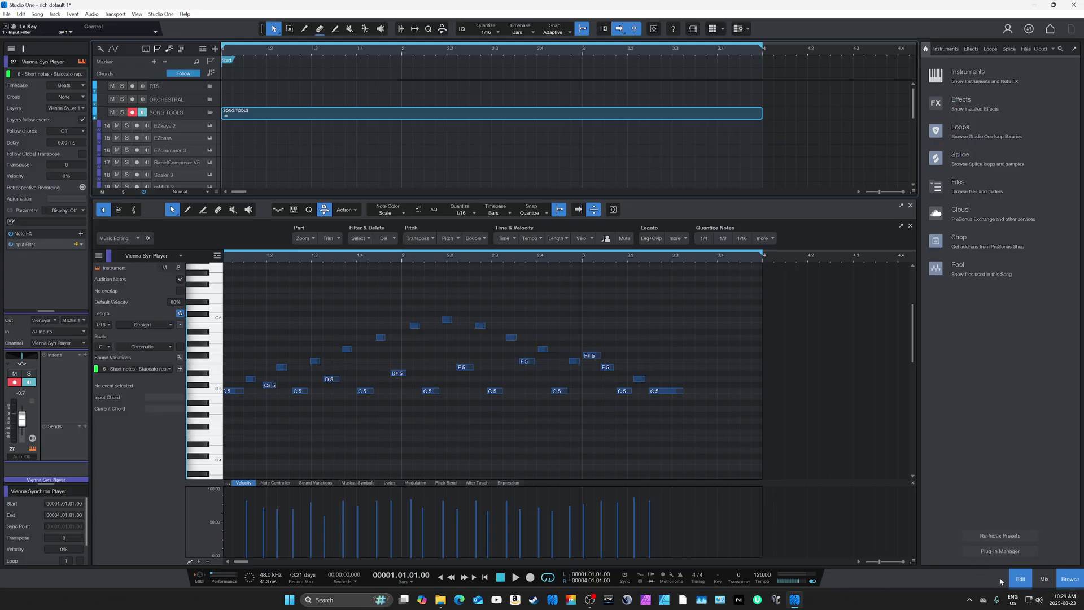
# - Look at the mixing console, return to the note editor, and reduce its height to enlarge the arrangement
pyautogui.click(1043, 579)
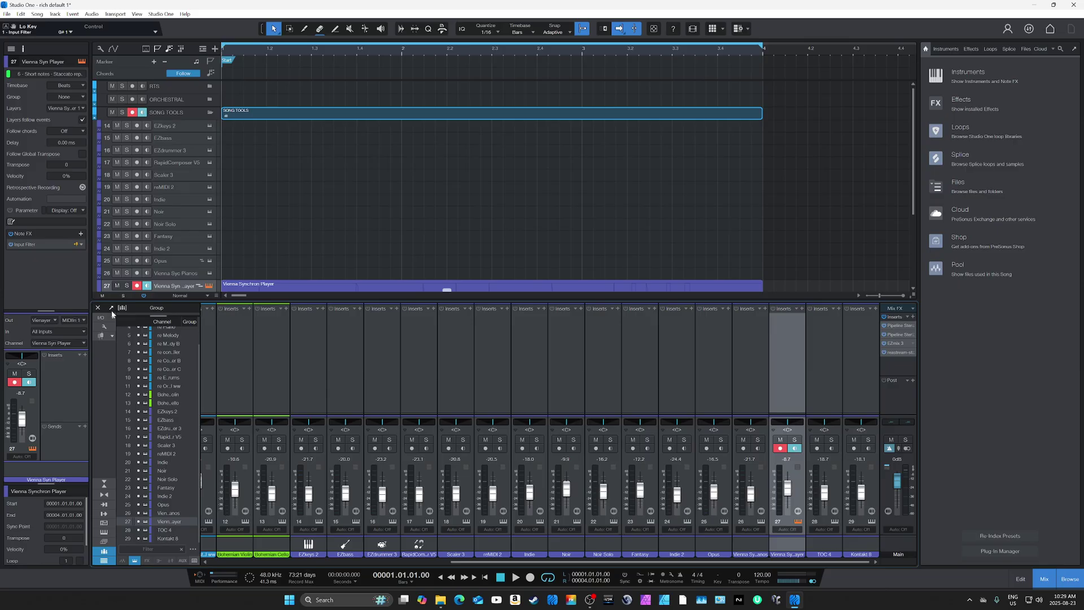
pyautogui.click(1021, 579)
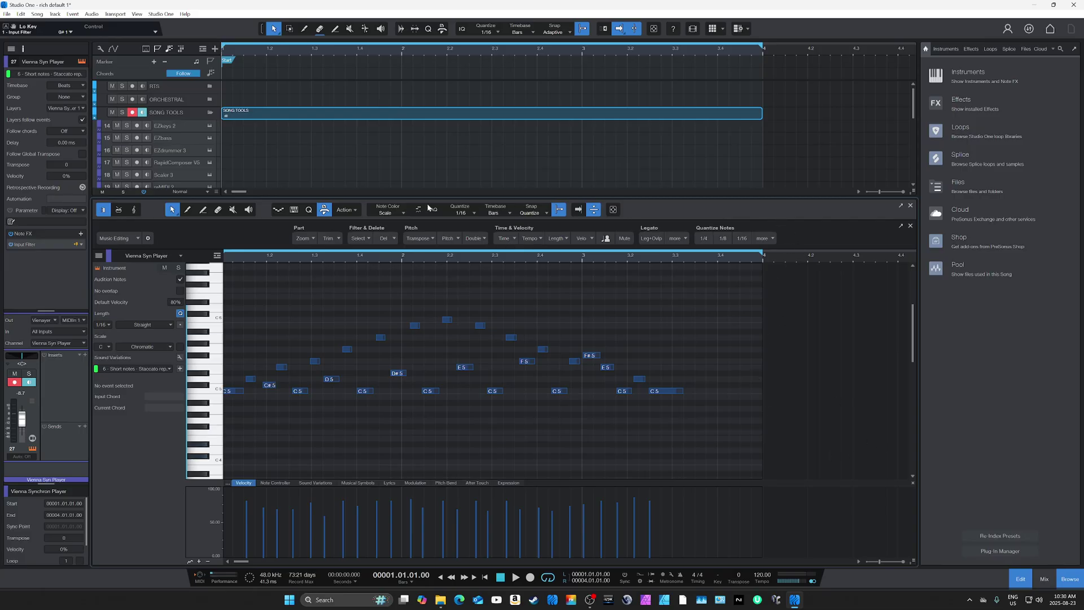
pyautogui.moveTo(404, 197); pyautogui.dragTo(400, 290)
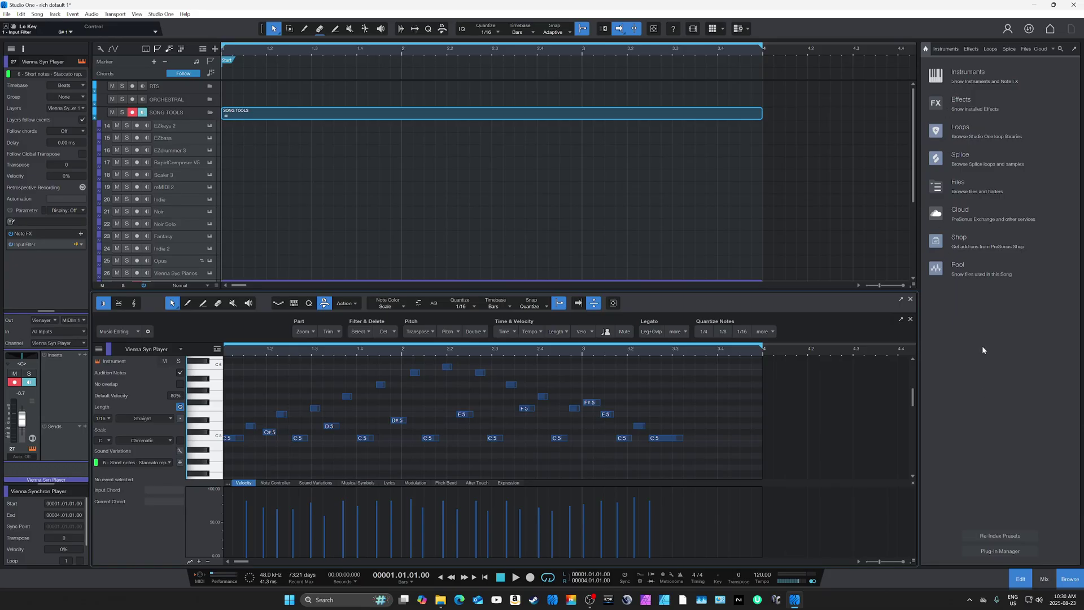
# - Hide and restore the browser, and look through its Instruments, Effects, Loops and Splice content
pyautogui.click(1069, 578)
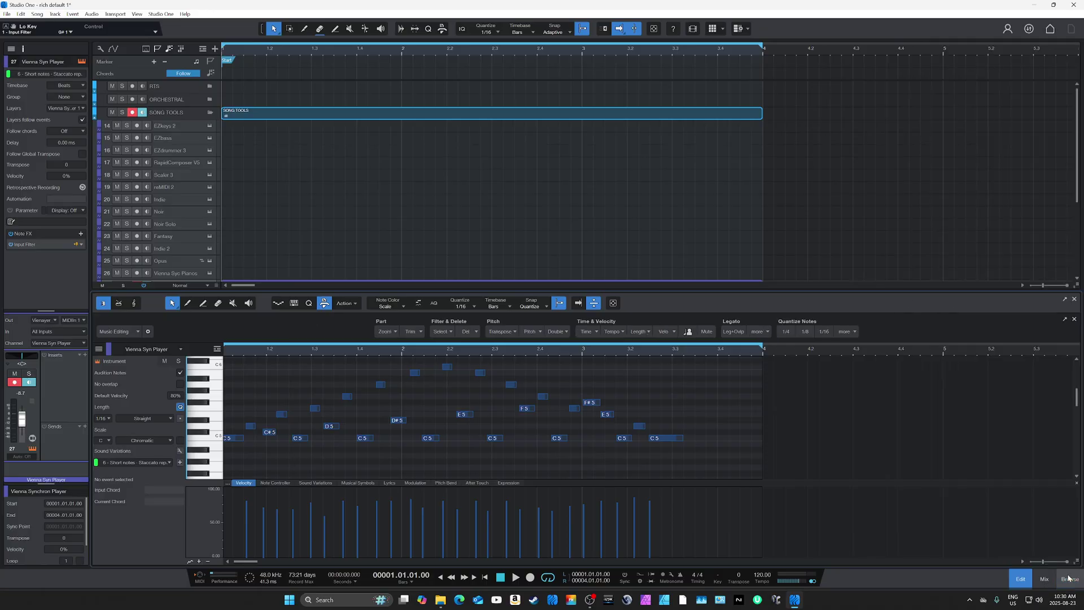
pyautogui.click(1068, 578)
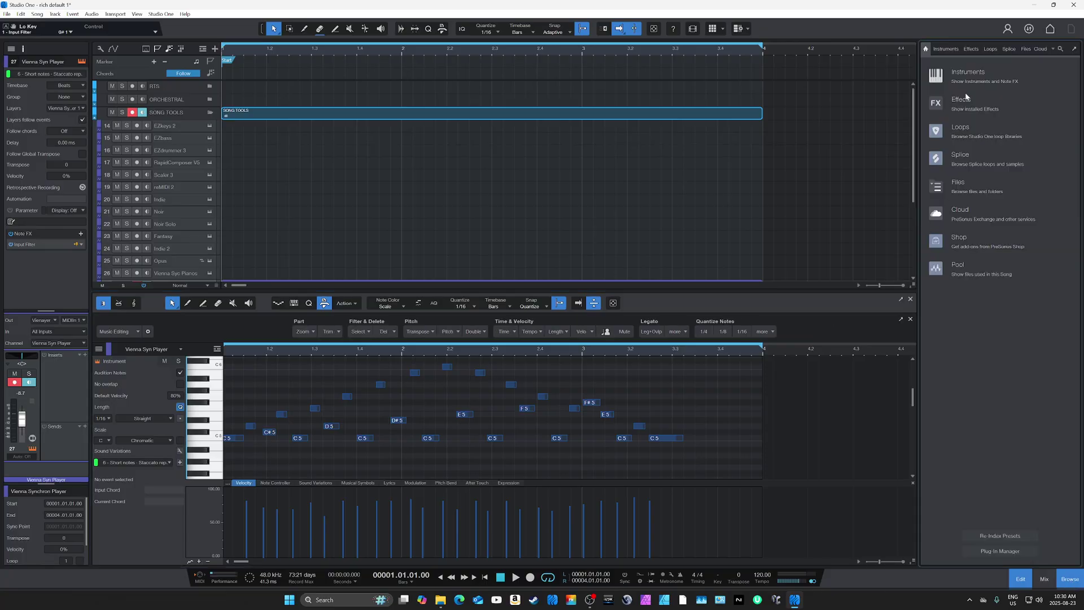
pyautogui.click(937, 77)
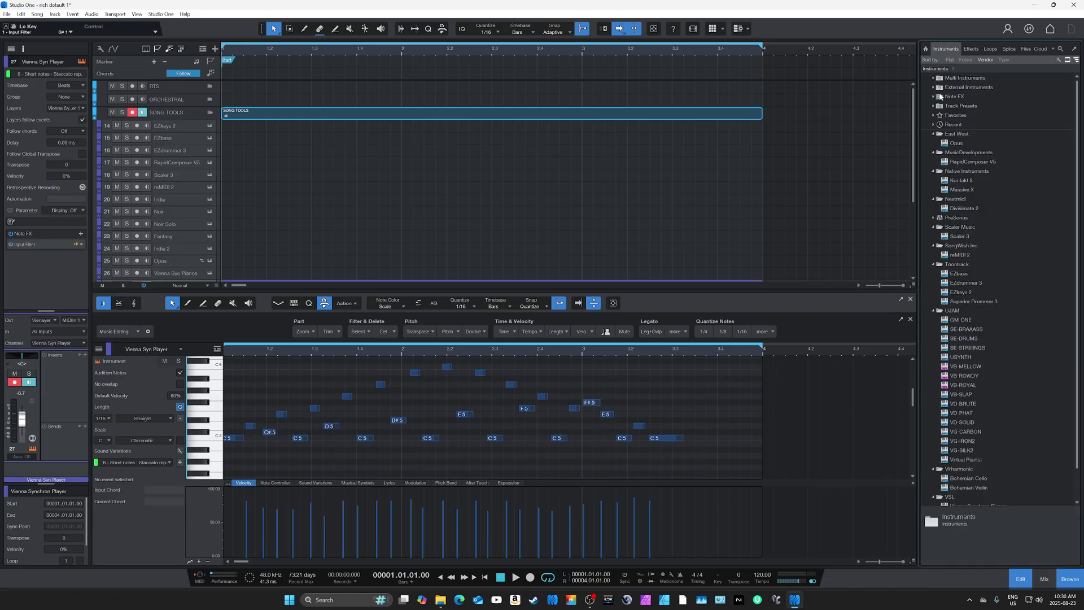
pyautogui.click(971, 49)
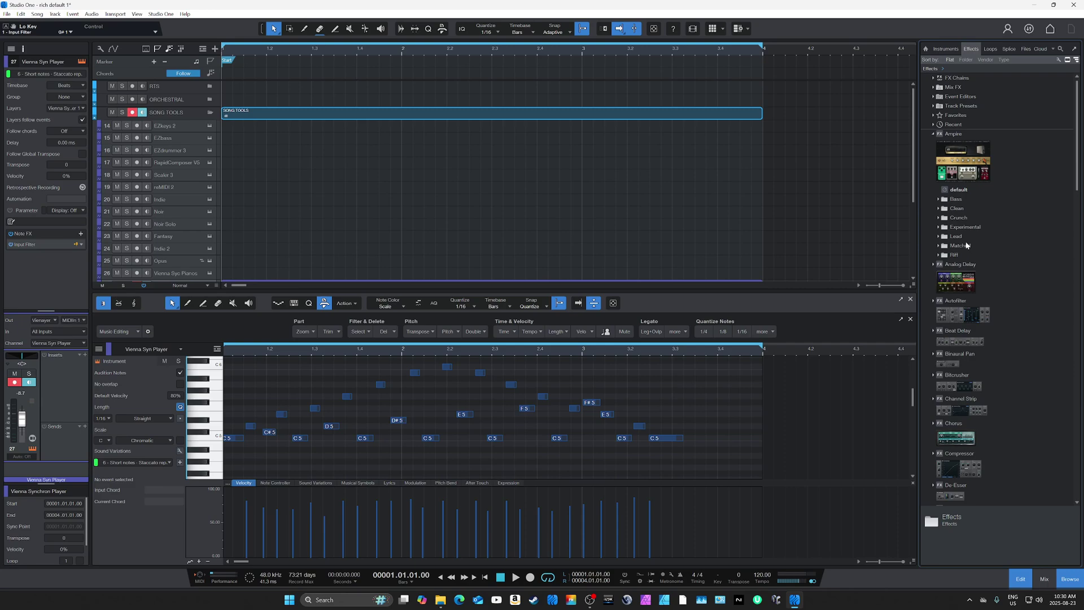
pyautogui.click(990, 49)
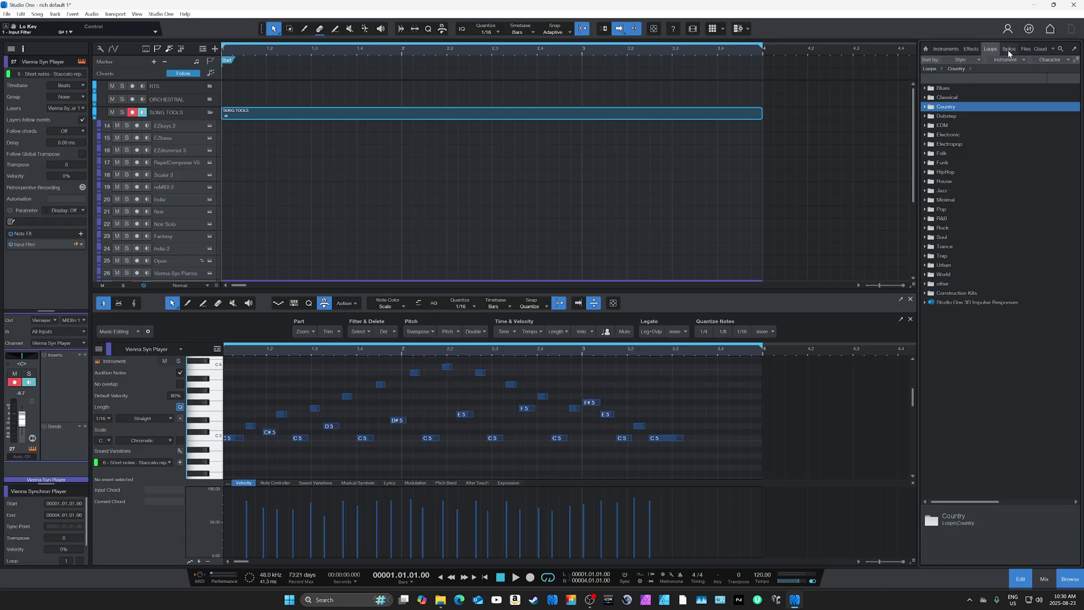
pyautogui.click(1008, 49)
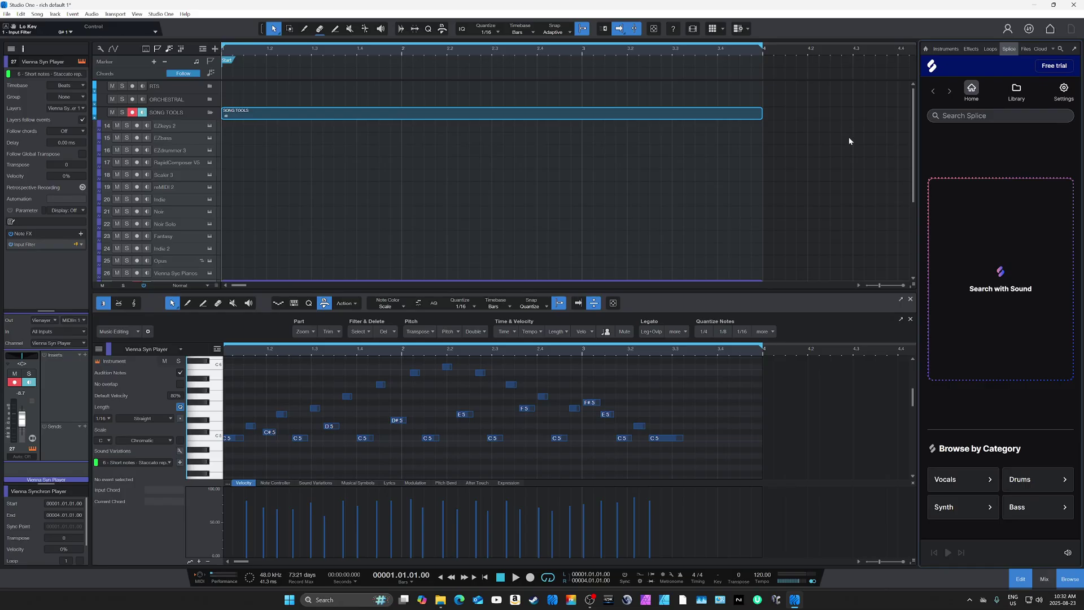
# - Look through the midi, loop cds and Studio One locations in the file browser, and return to the Instruments list
pyautogui.click(1024, 50)
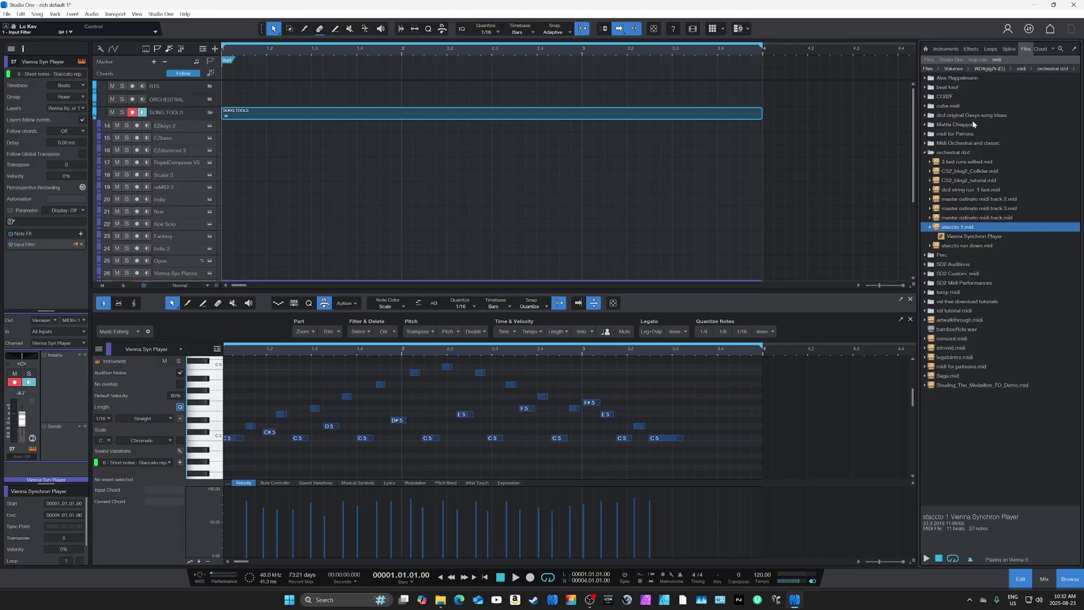
pyautogui.click(1021, 68)
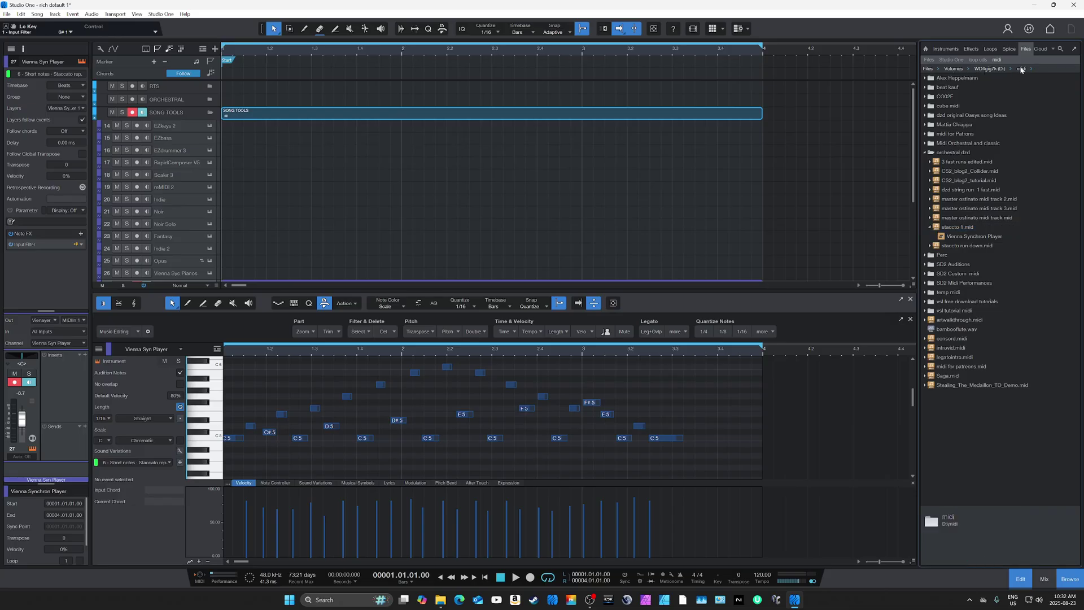
pyautogui.click(975, 60)
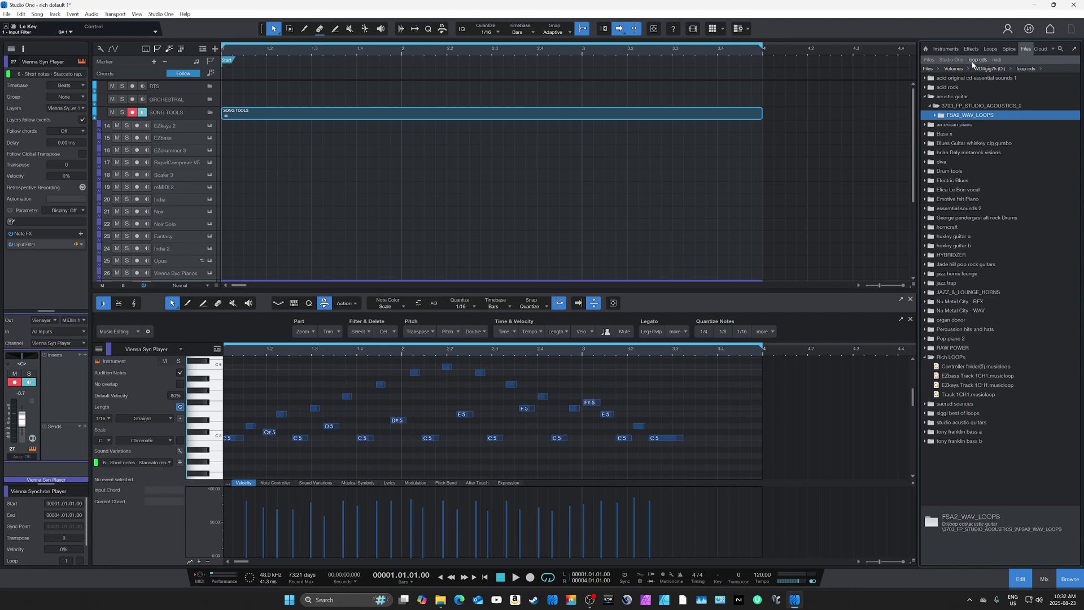
pyautogui.click(948, 60)
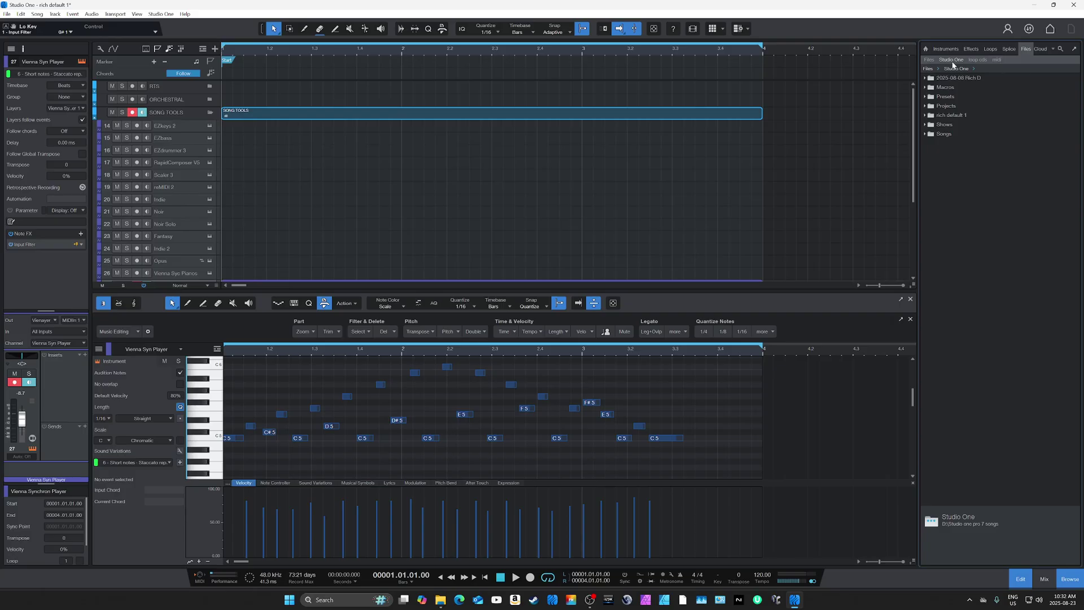
pyautogui.click(944, 49)
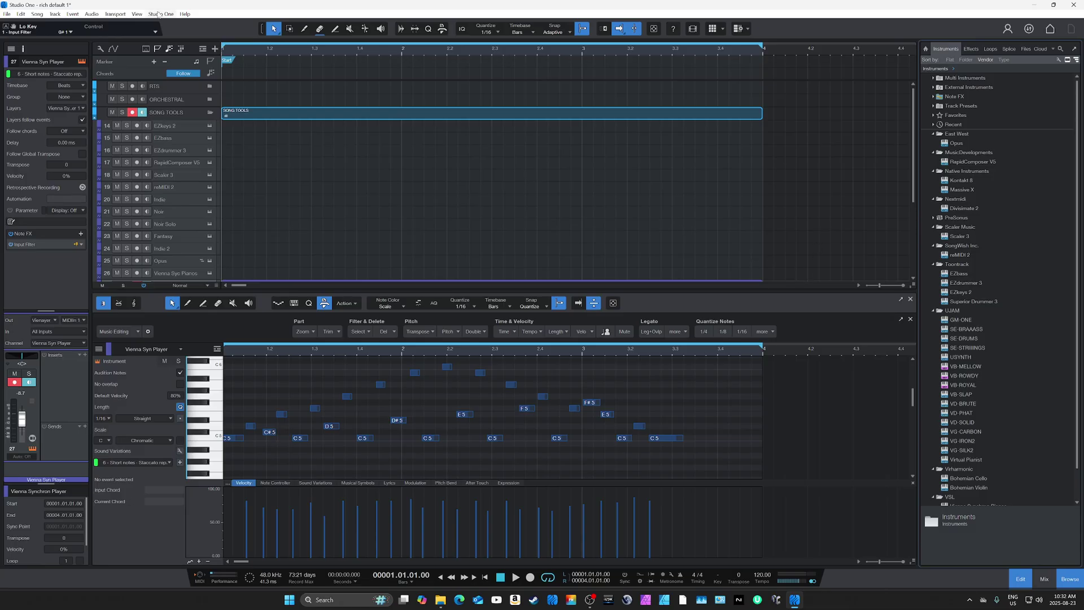
# - Examine the keyboard shortcut settings and the available keyboard mapping schemes, leaving them unchanged
pyautogui.click(159, 14)
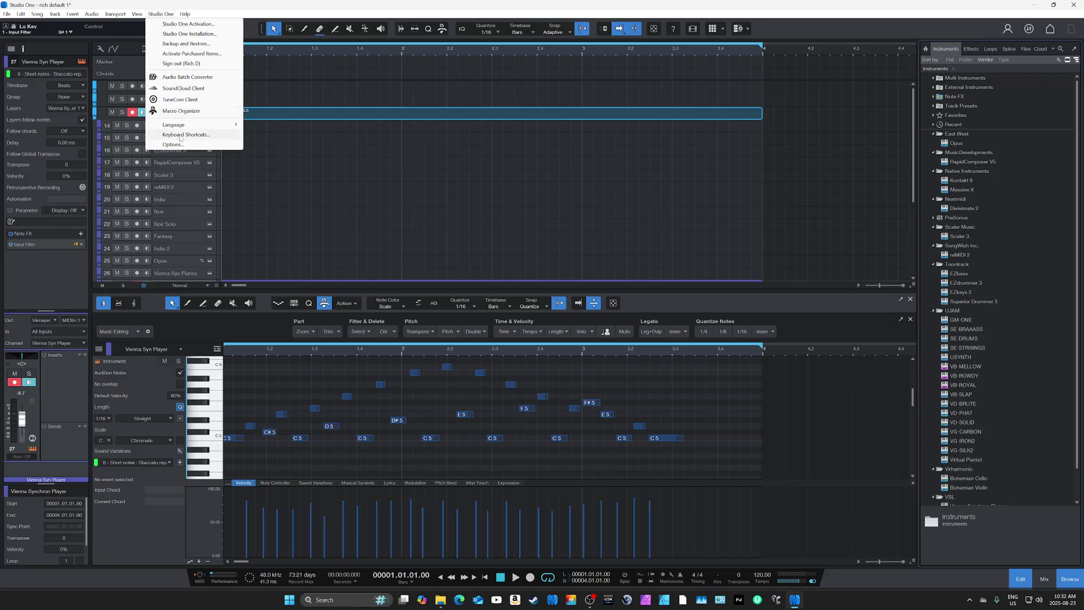
pyautogui.click(187, 134)
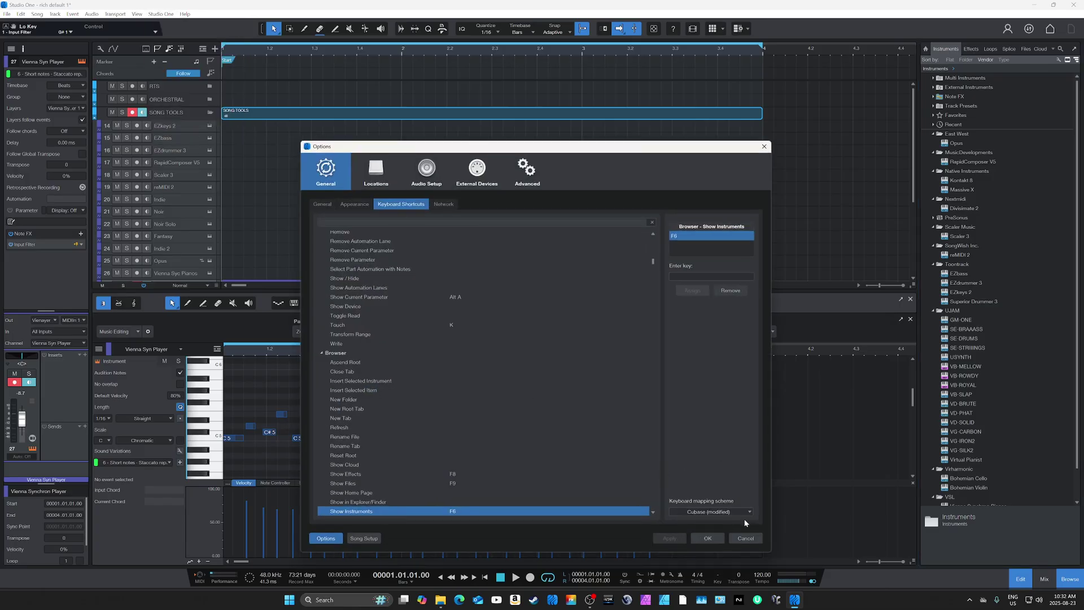
pyautogui.click(749, 512)
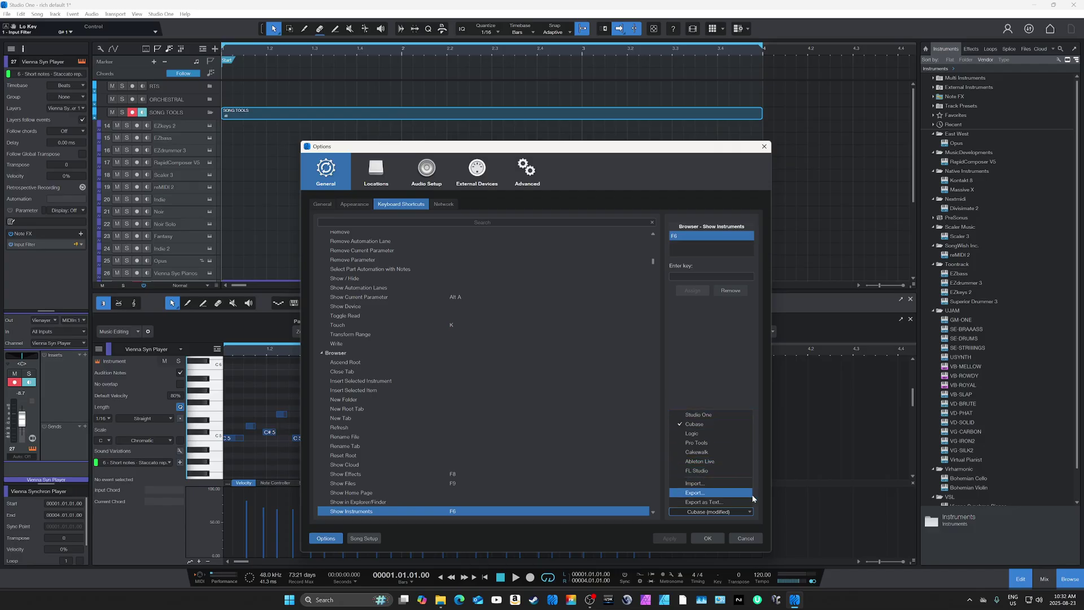
pyautogui.click(765, 148)
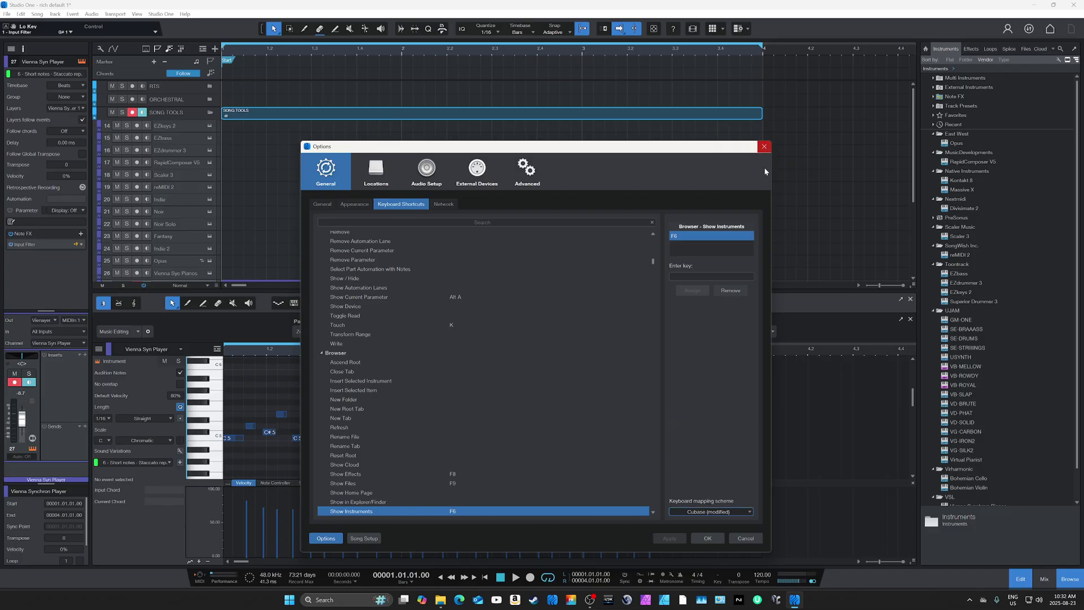
pyautogui.click(766, 149)
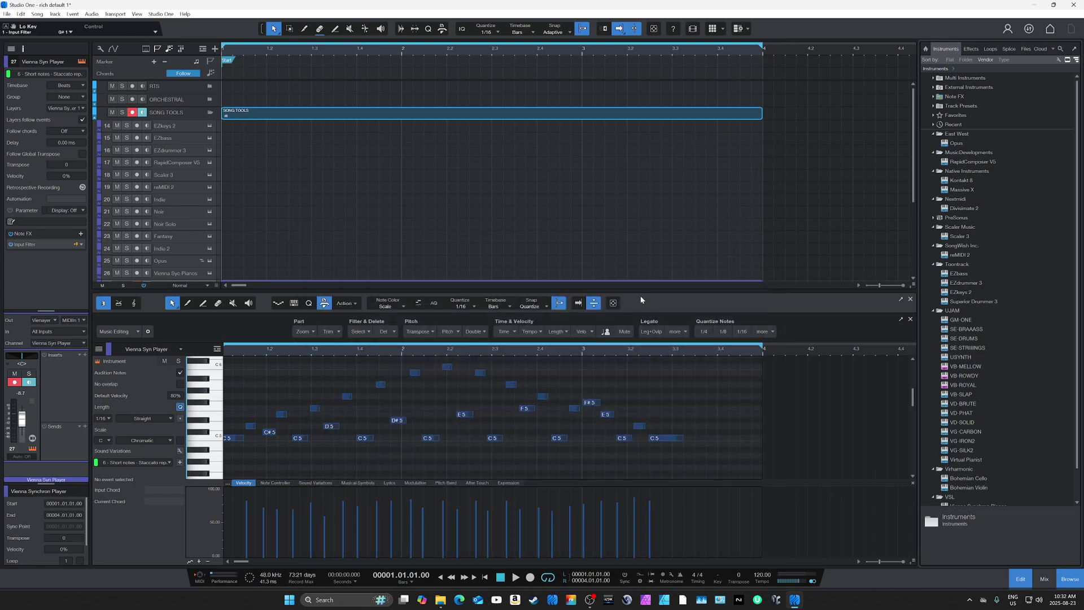
# - Select the Vienna Synchron Player part on track 27 and examine the articulations and keyswitches in its Synchron Player window
pyautogui.scroll(-4, 440, 226)
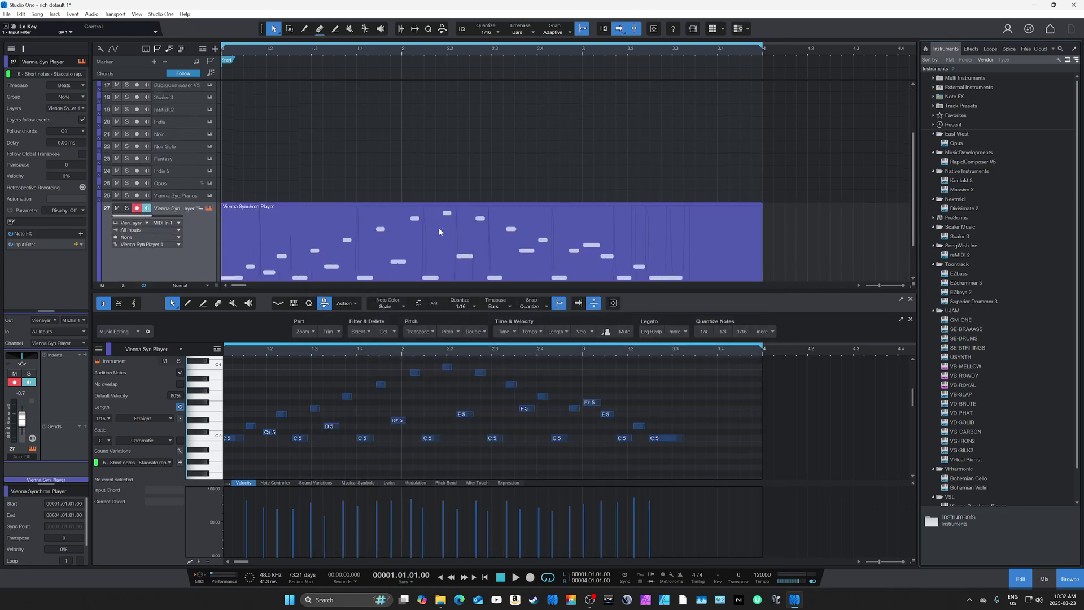
pyautogui.click(475, 247)
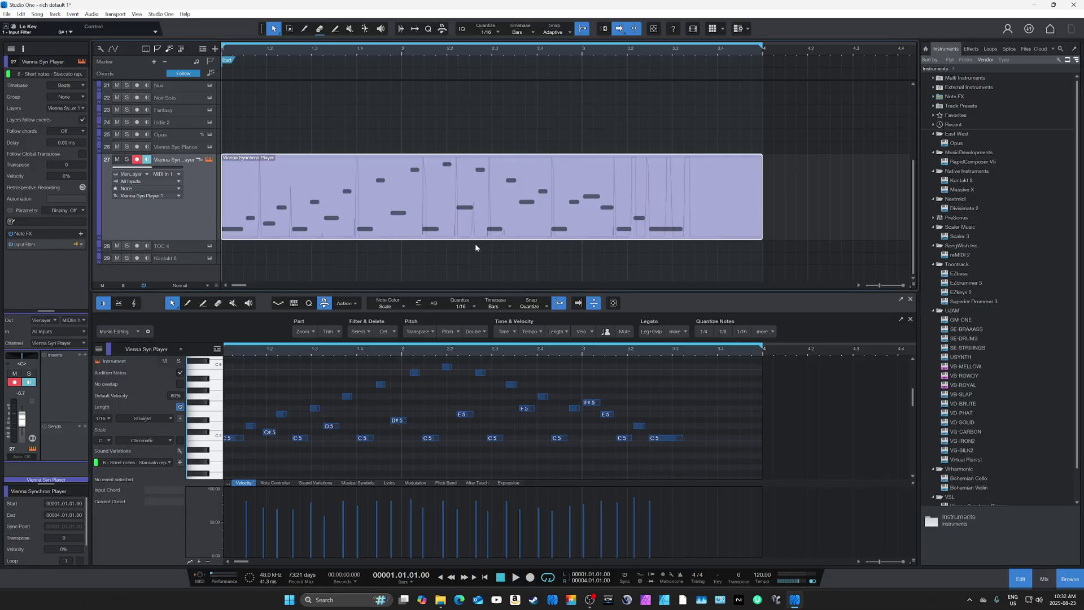
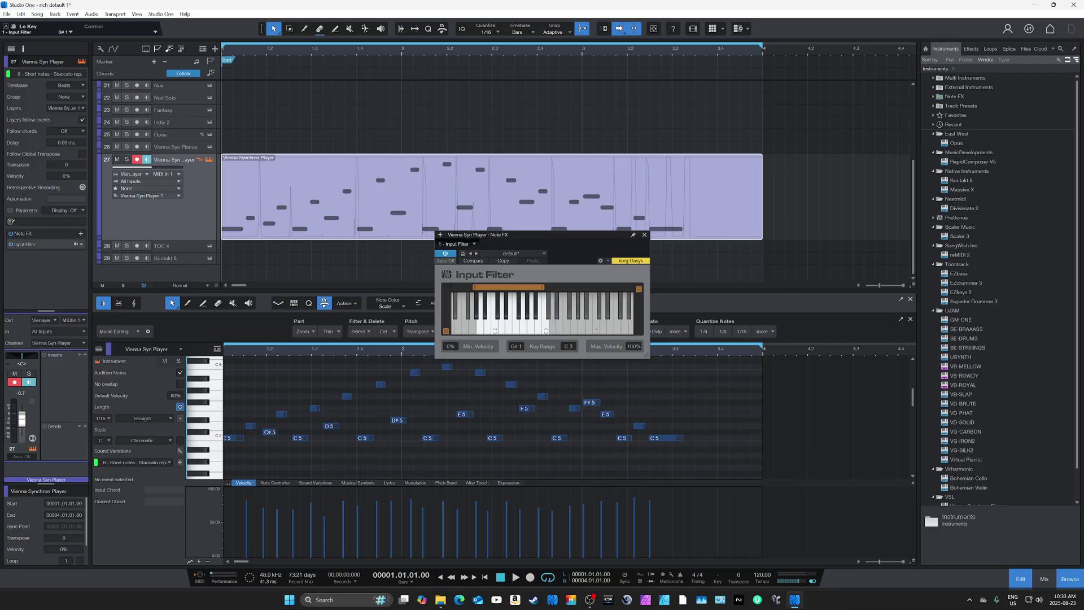
pyautogui.moveTo(869, 101); pyautogui.dragTo(727, 87)
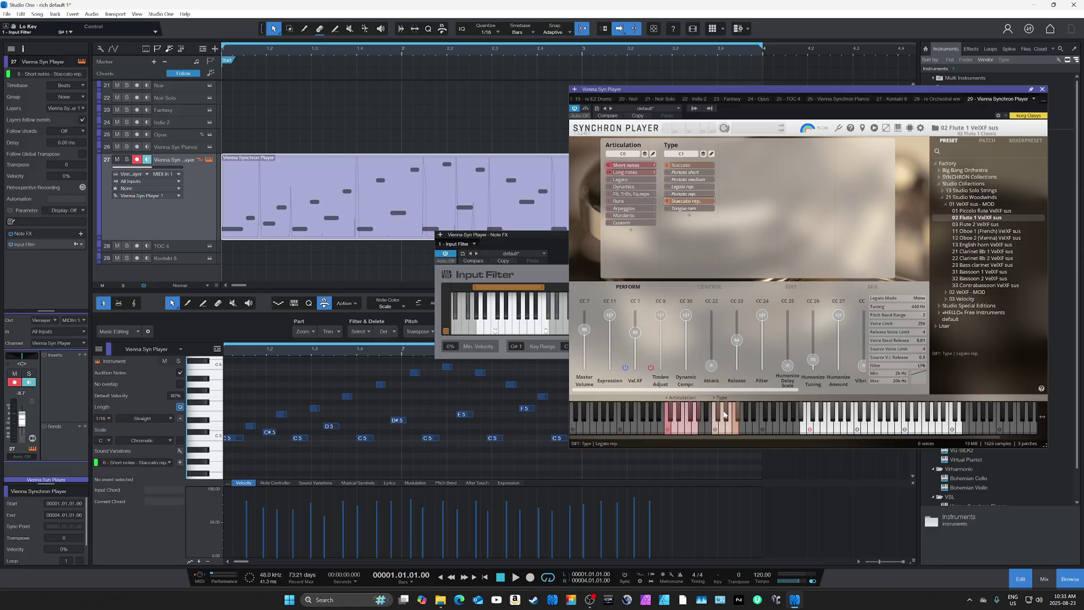
pyautogui.moveTo(645, 91); pyautogui.dragTo(1083, 74)
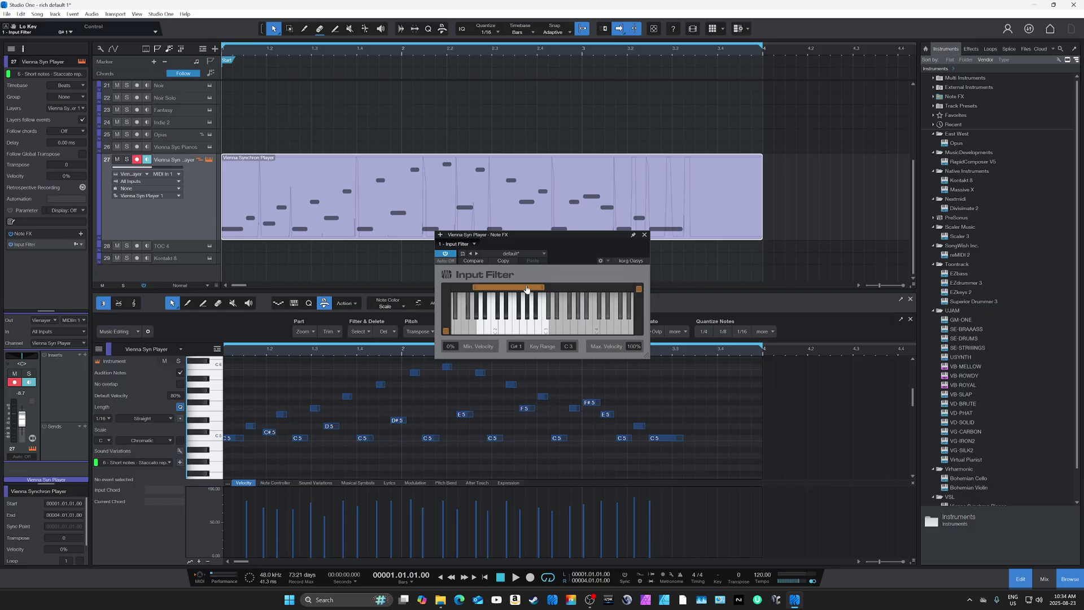
# - Shift the Input Filter's key range down to F 1 through A 2 and close the Note FX window
pyautogui.moveTo(509, 289)
pyautogui.mouseDown()
pyautogui.moveTo(572, 289)
pyautogui.moveTo(504, 289)
pyautogui.mouseUp()
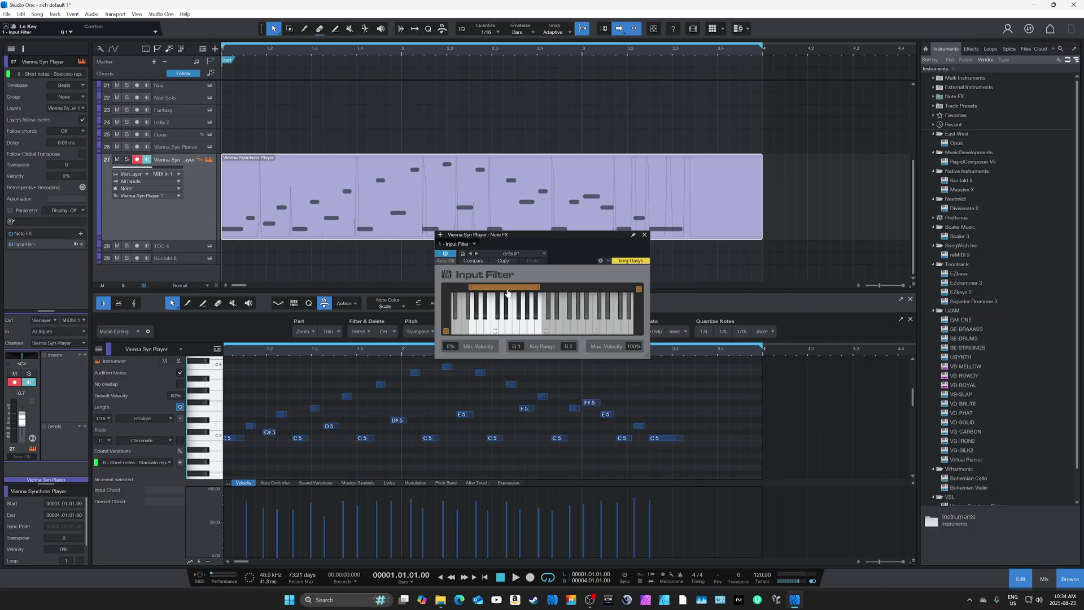
pyautogui.moveTo(507, 293)
pyautogui.mouseDown()
pyautogui.moveTo(582, 293)
pyautogui.moveTo(499, 293)
pyautogui.mouseUp()
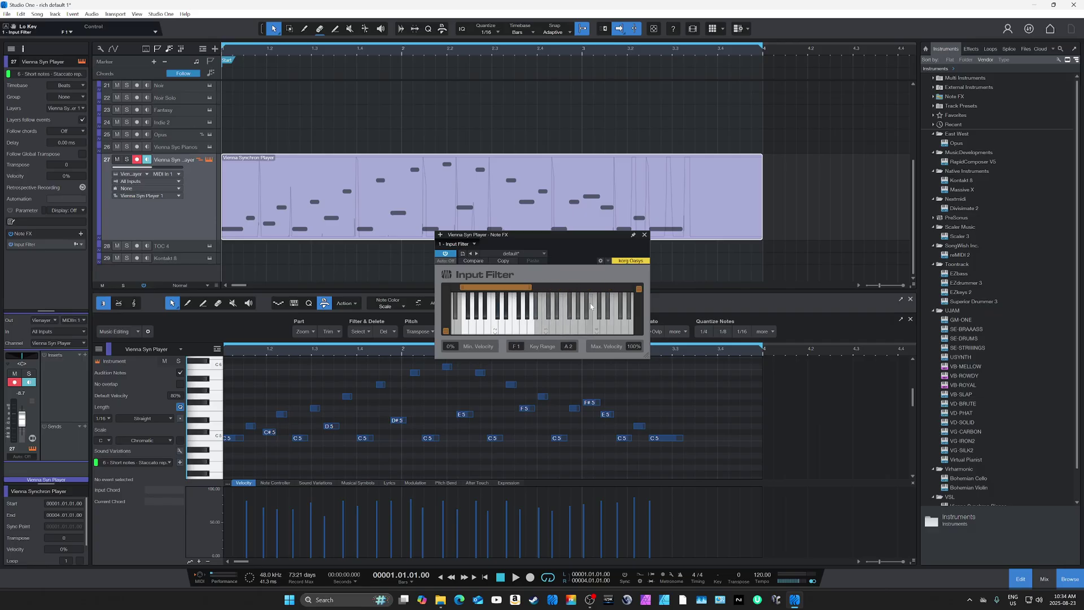
pyautogui.moveTo(640, 290)
pyautogui.mouseDown()
pyautogui.moveTo(639, 325)
pyautogui.moveTo(640, 289)
pyautogui.mouseUp()
pyautogui.click(644, 235)
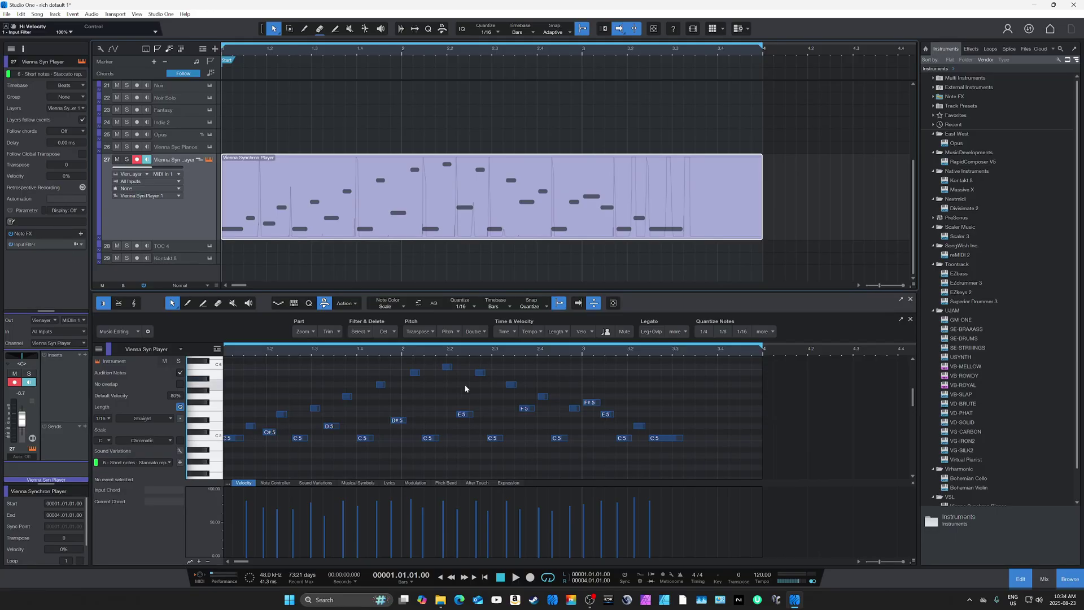
# - Select the notes from about beat 1.2 up to bar 2 and review the velocity and time editing options for them
pyautogui.moveTo(266, 382); pyautogui.dragTo(400, 453)
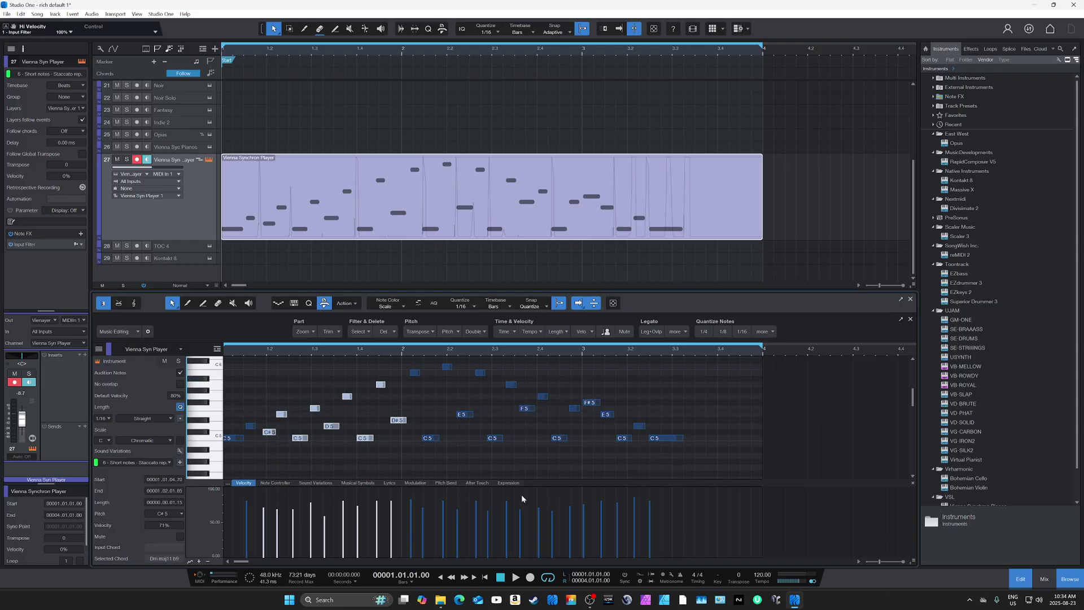
pyautogui.click(591, 335)
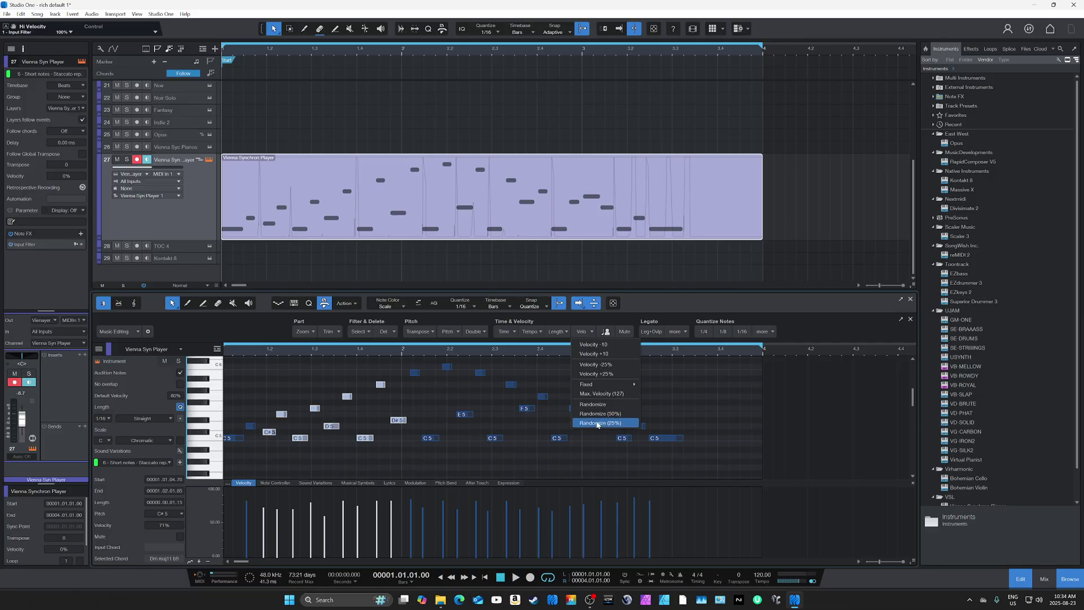
pyautogui.click(793, 331)
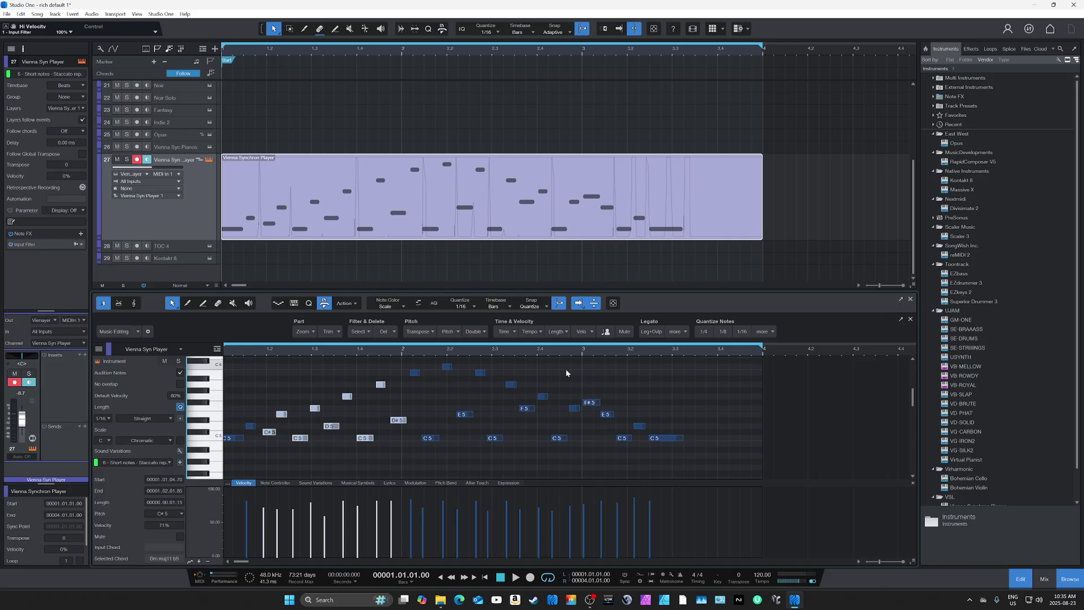
pyautogui.click(513, 333)
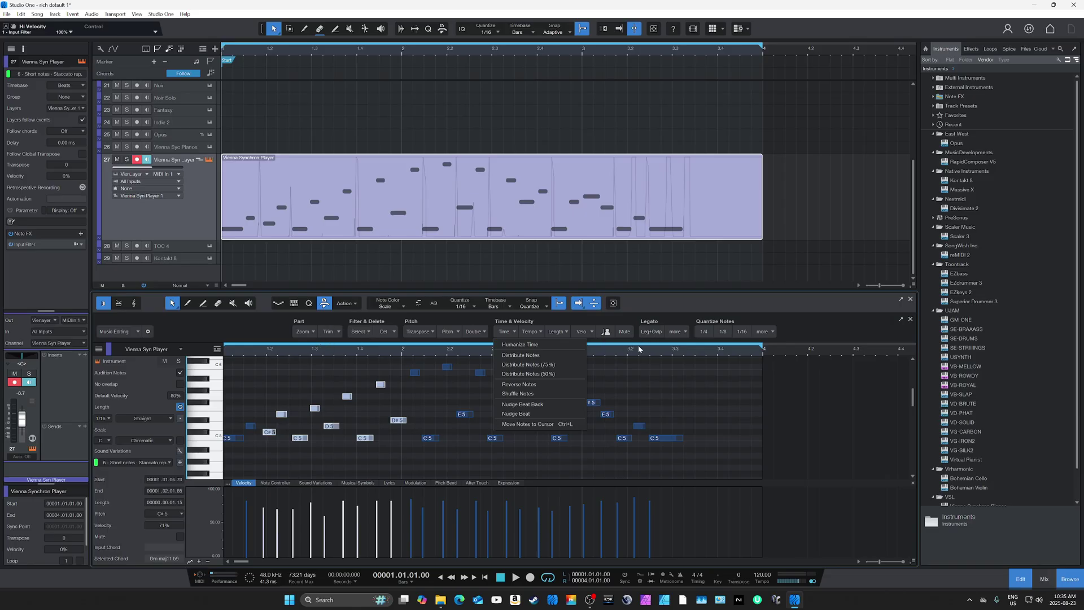
pyautogui.click(782, 331)
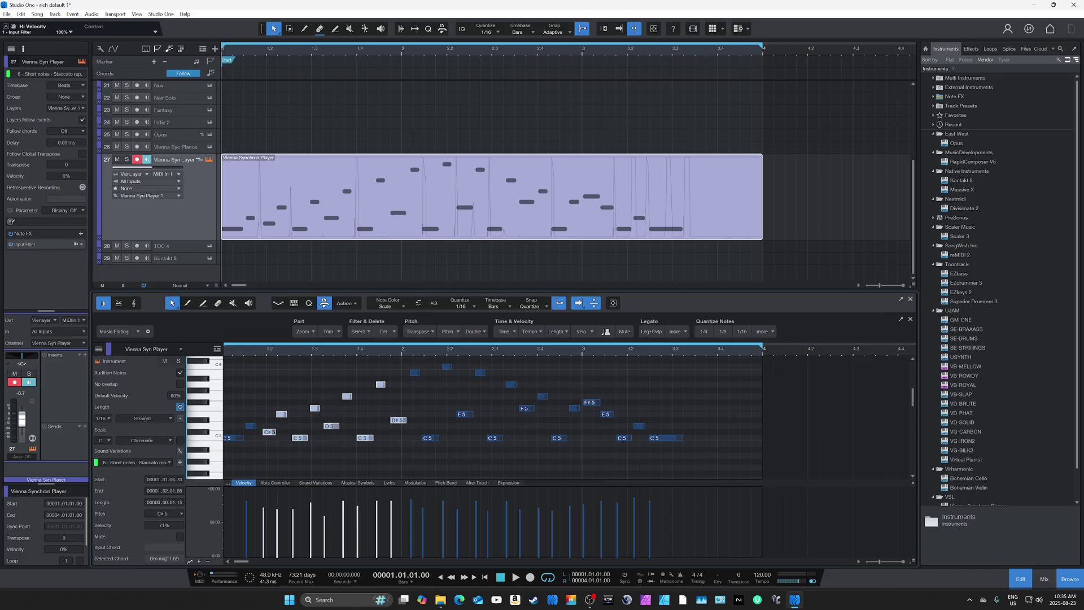
# - Show the Sound Variations lane below the notes and browse the instrument's available automation parameters without adding any
pyautogui.moveTo(726, 53); pyautogui.dragTo(584, 48)
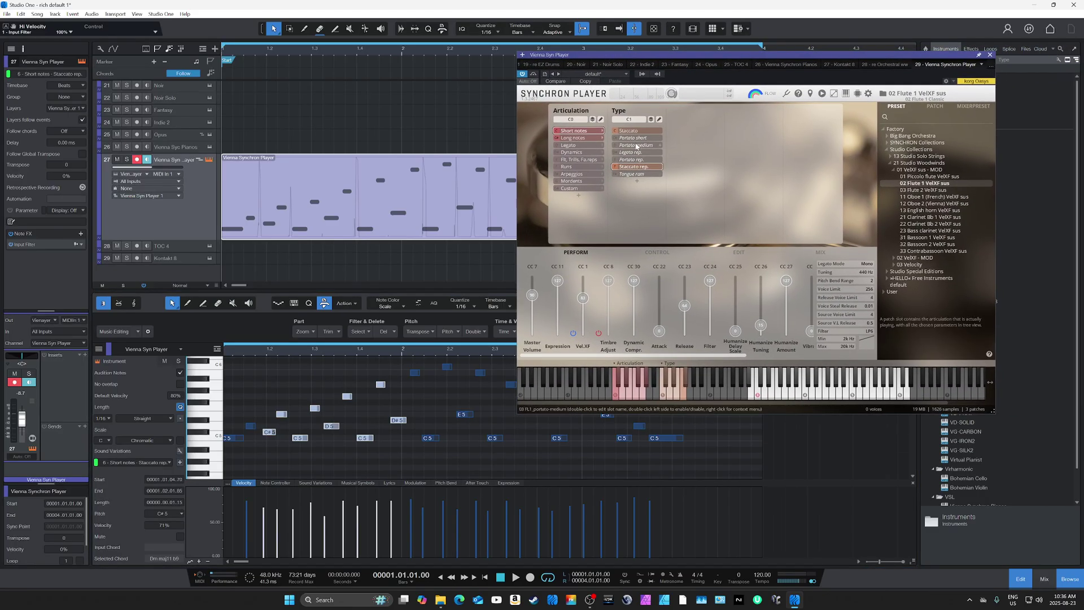
pyautogui.click(320, 484)
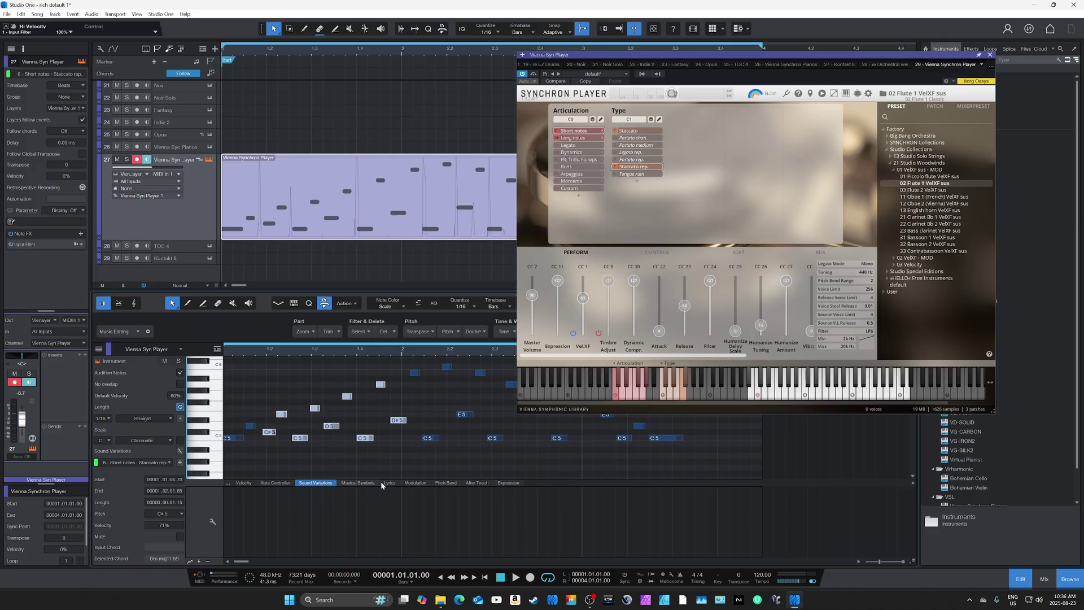
pyautogui.click(228, 482)
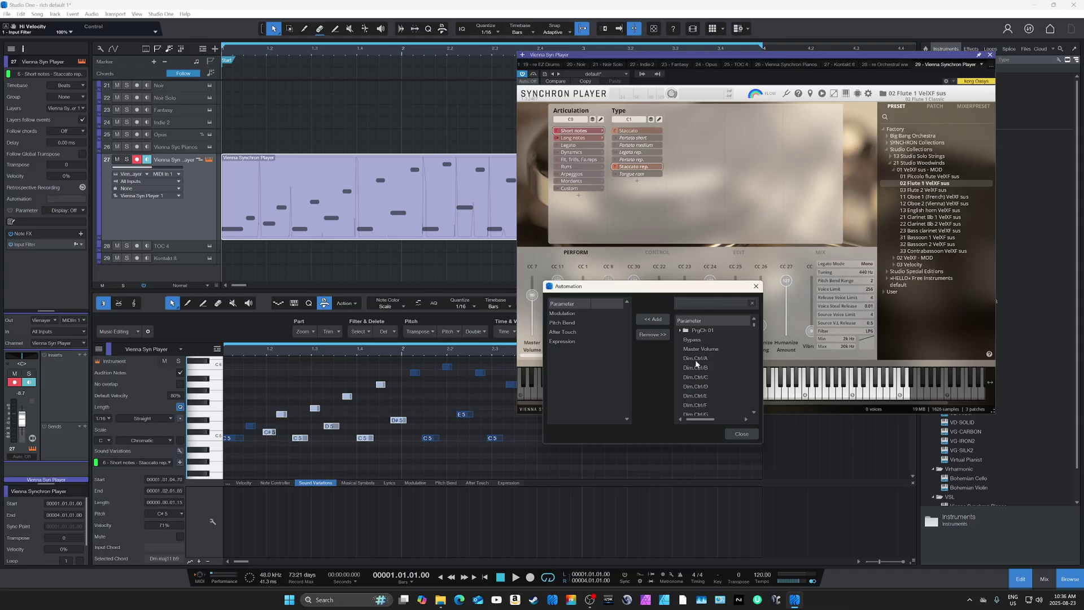
pyautogui.scroll(-10, 717, 382)
pyautogui.scroll(1, 717, 382)
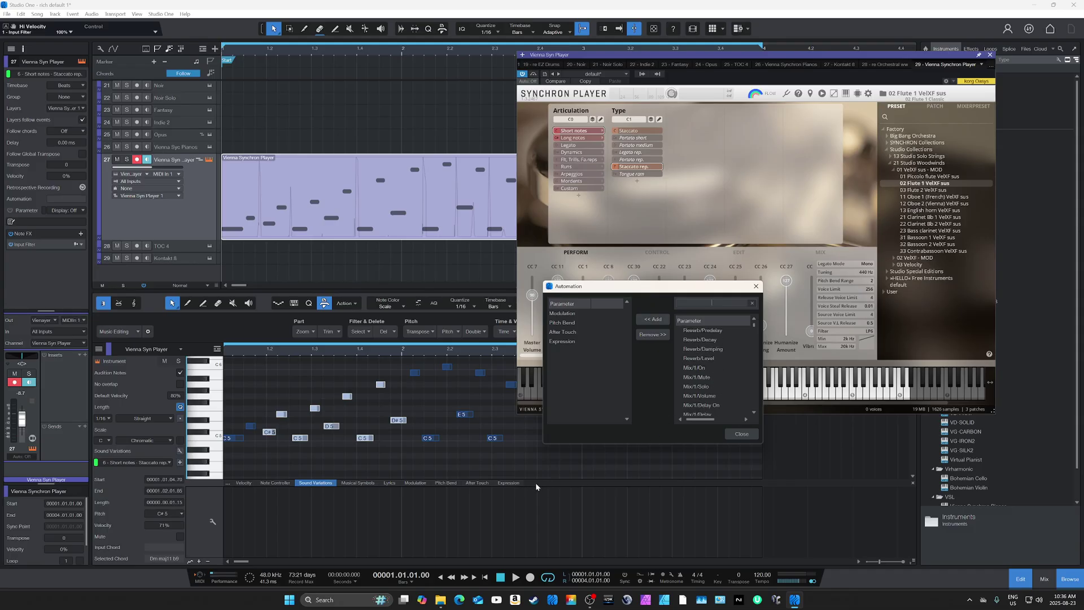
pyautogui.click(756, 286)
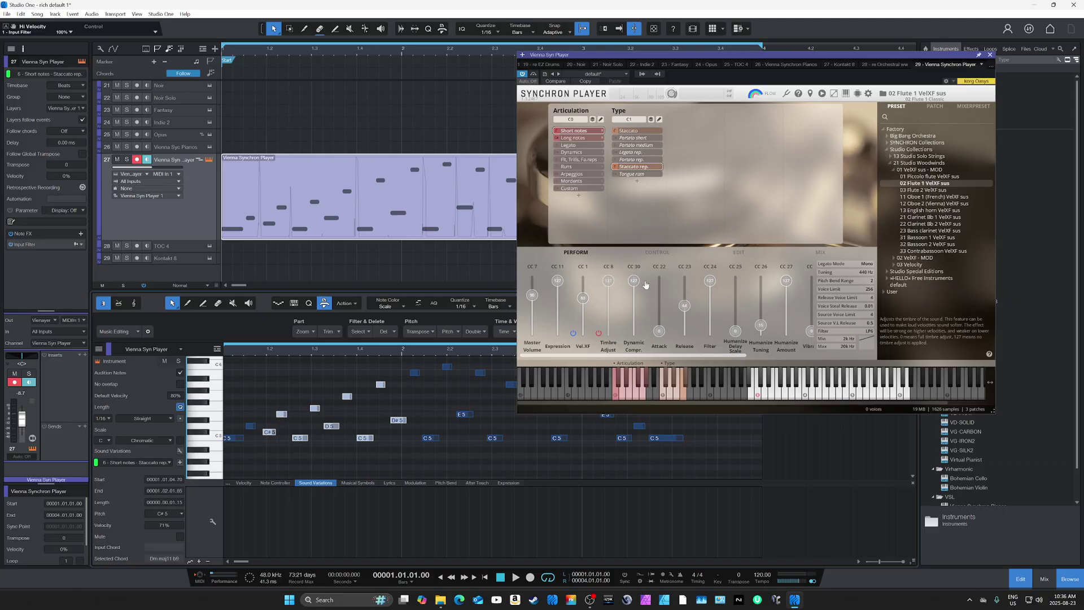
# - Try the flute's Long notes and Dynamics articulations, and apply the Short notes Staccato sound variation to the selected notes
pyautogui.click(568, 138)
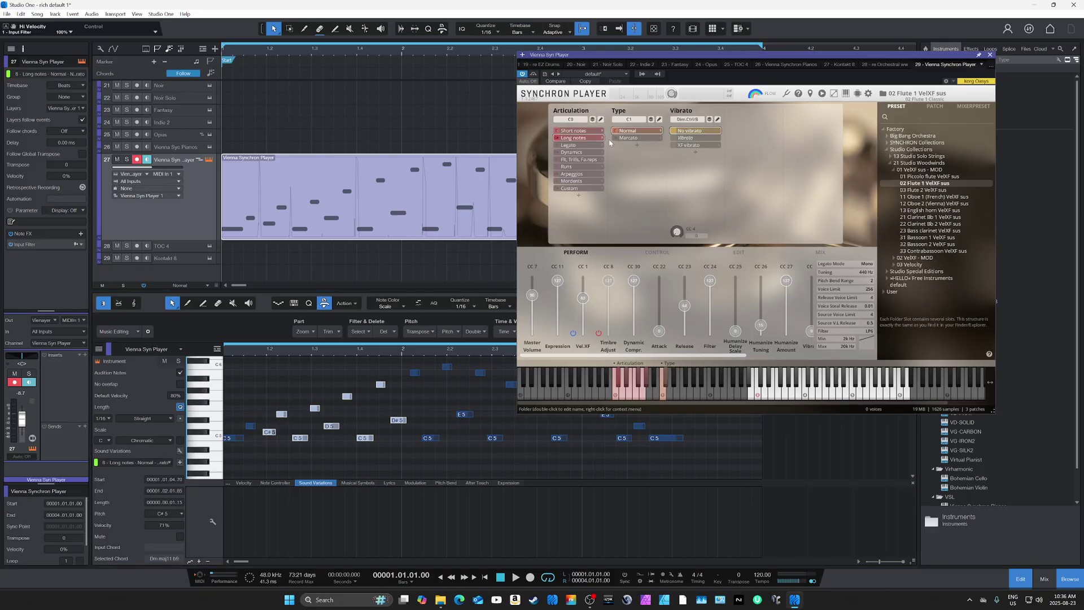
pyautogui.click(578, 152)
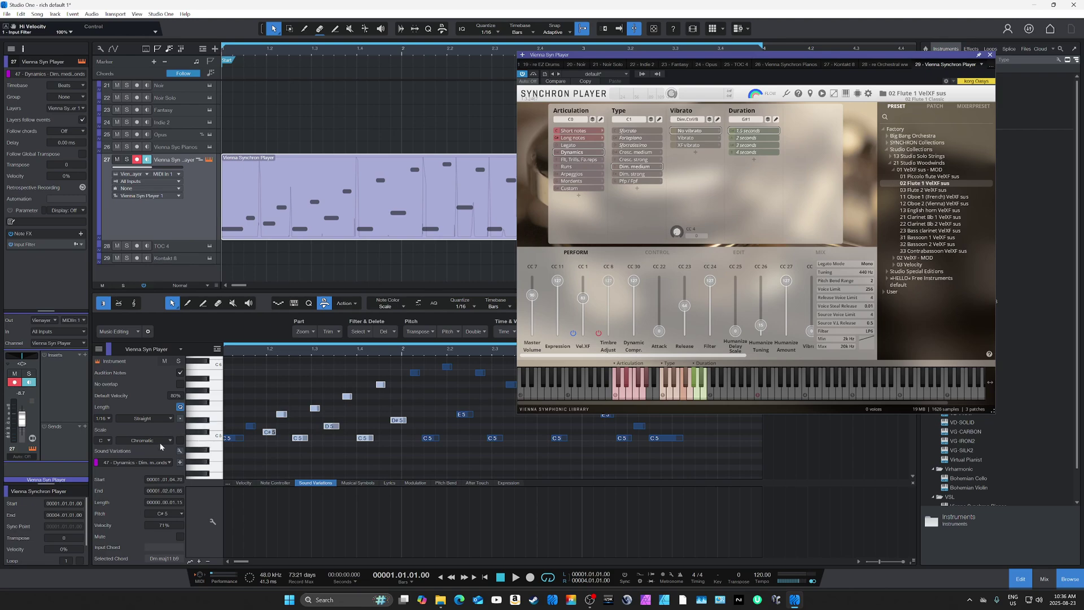
pyautogui.click(148, 462)
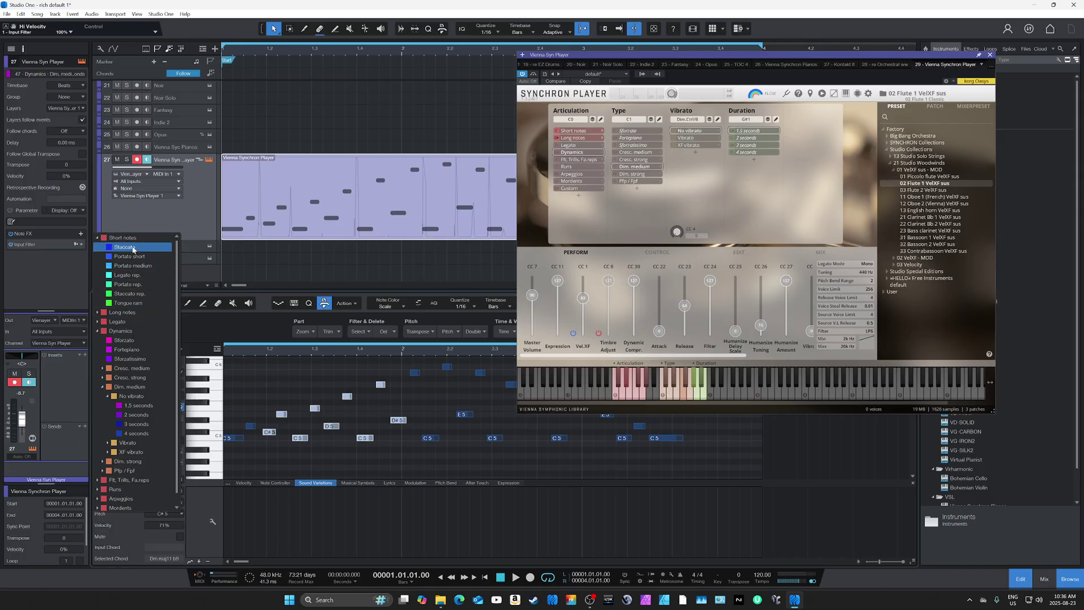
pyautogui.click(135, 250)
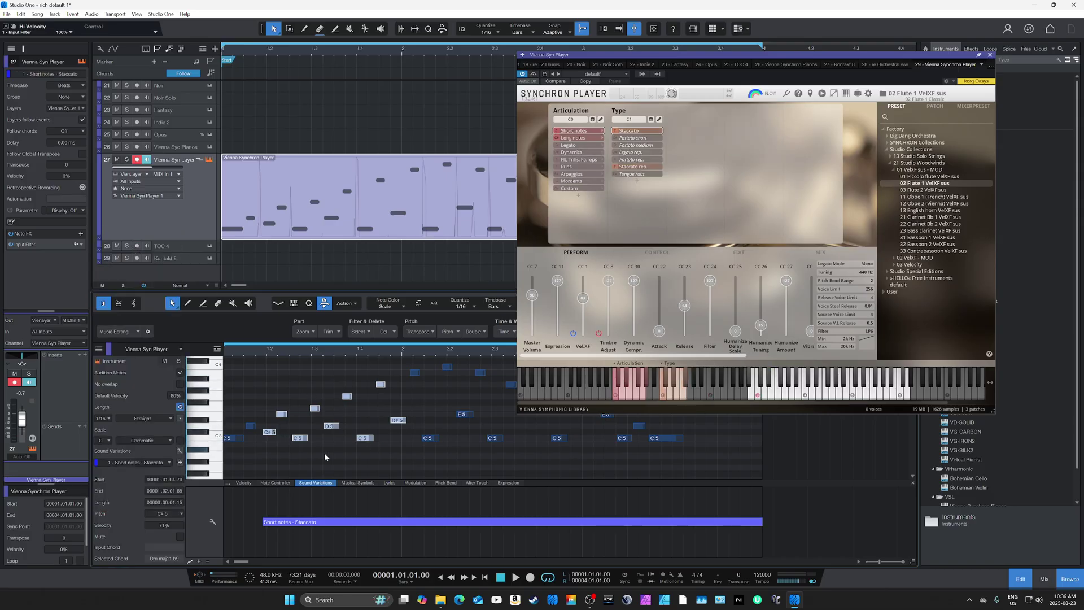
# - Select the final C 5 note in bar 3, close the Synchron Player window and return the playhead to the song start
pyautogui.click(659, 438)
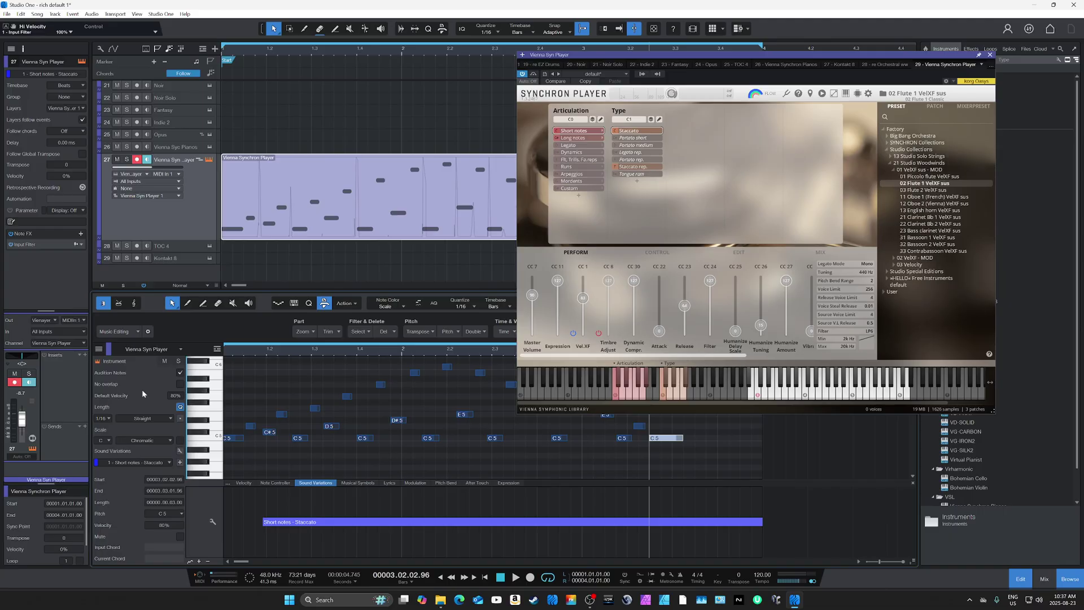
pyautogui.click(148, 463)
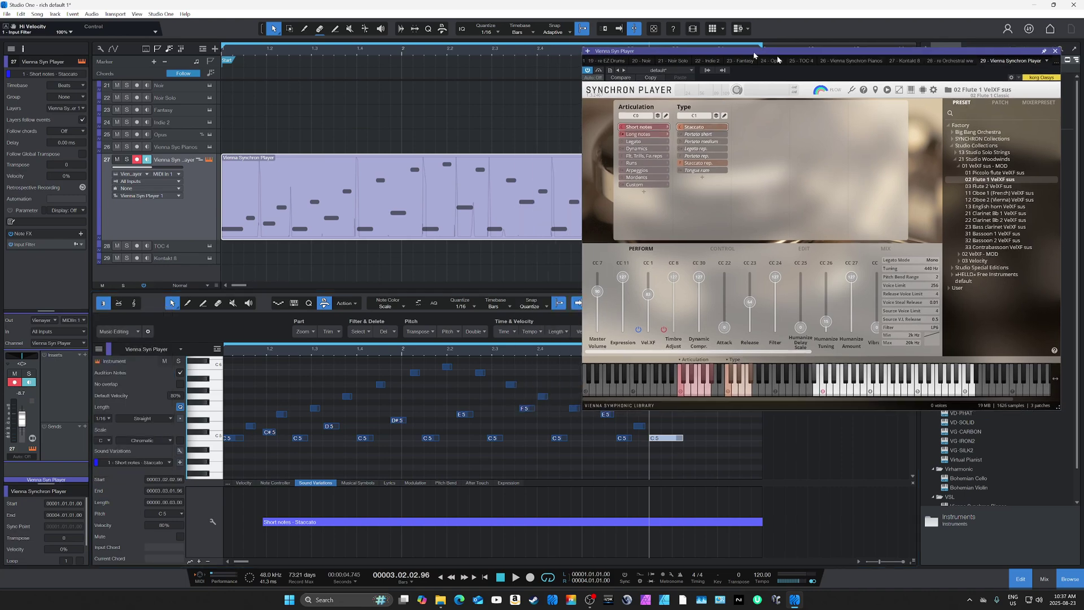
pyautogui.click(989, 55)
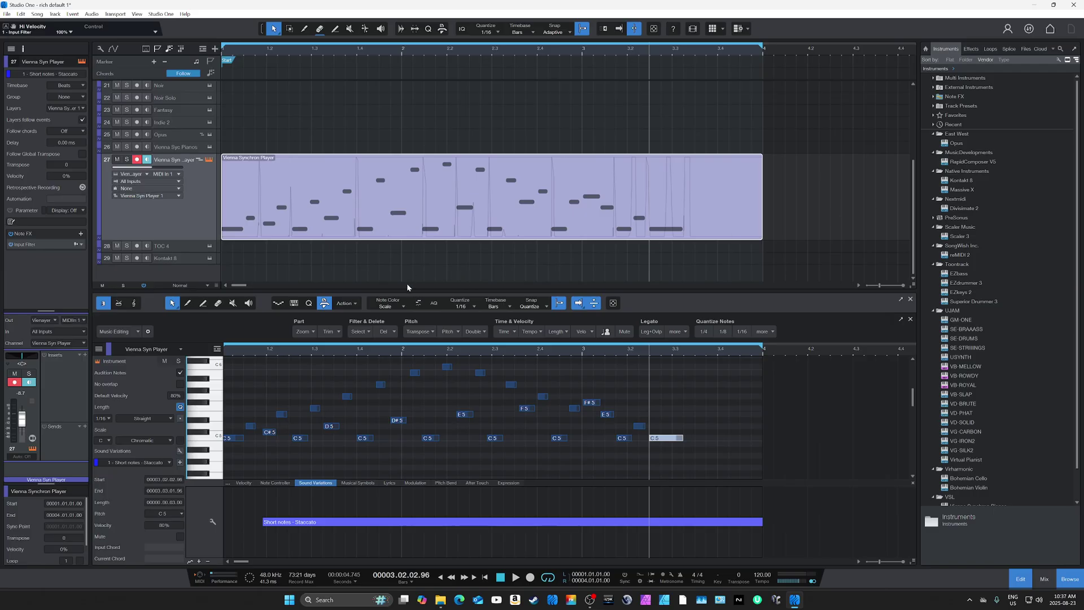
pyautogui.press('Home')
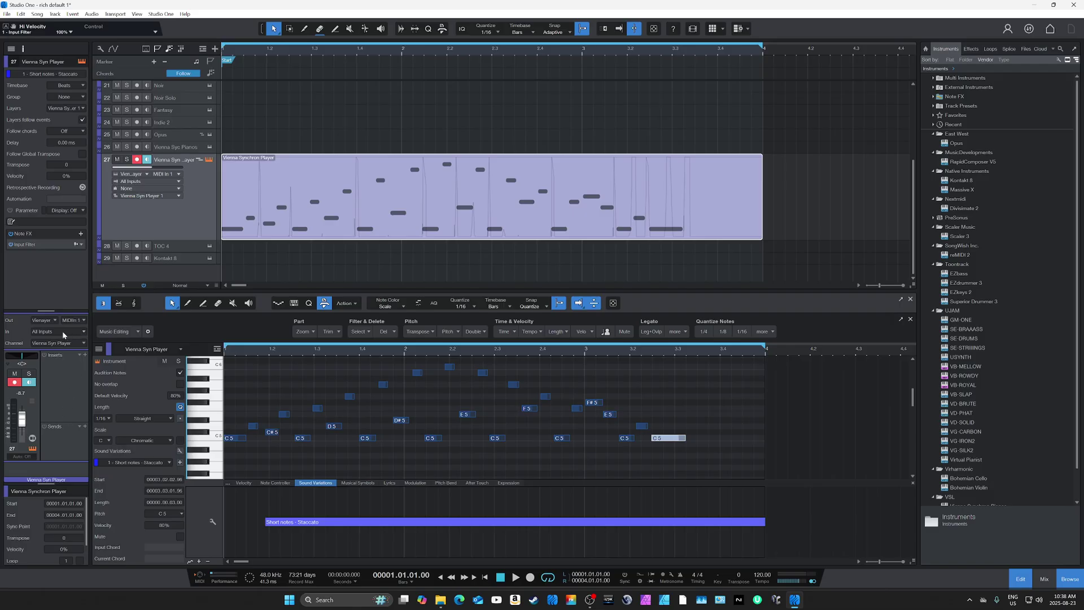
pyautogui.press('f')
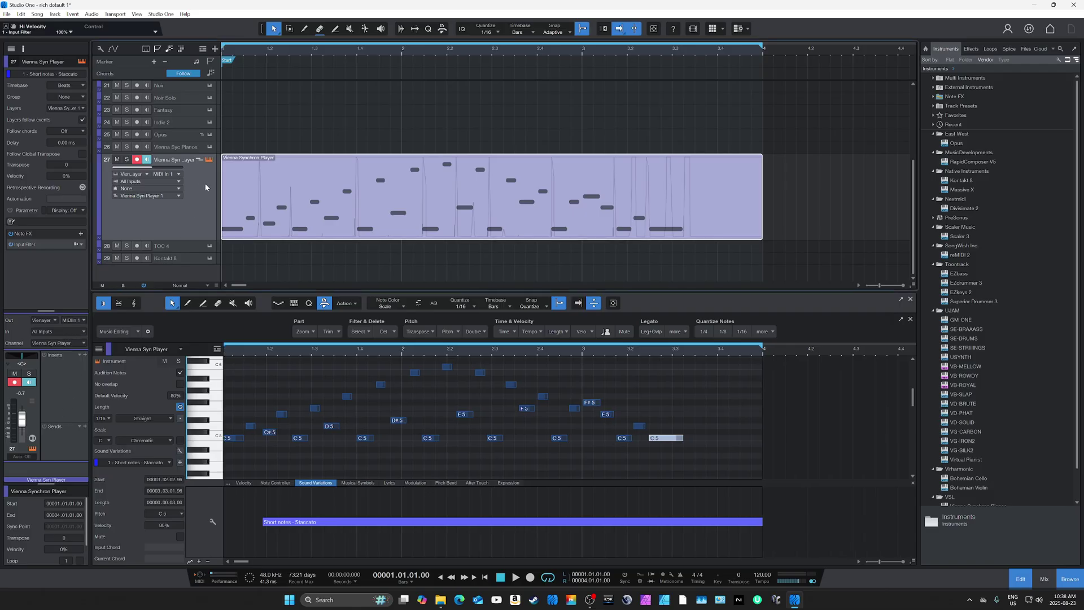
# - Select the Opus track and examine its available input sources and MIDI output channels, keeping the current routing
pyautogui.click(184, 136)
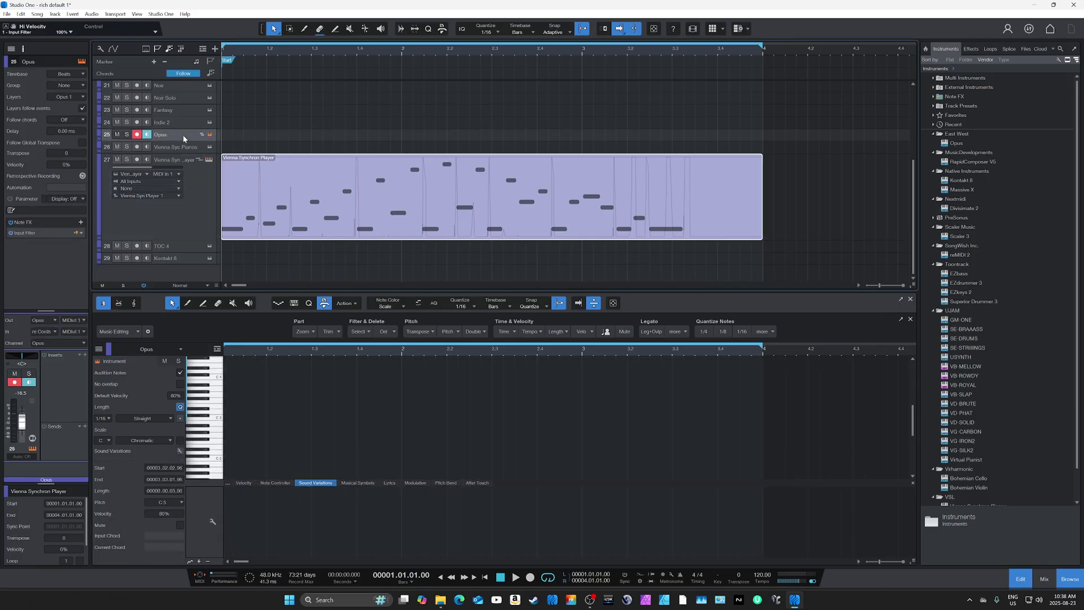
pyautogui.click(54, 333)
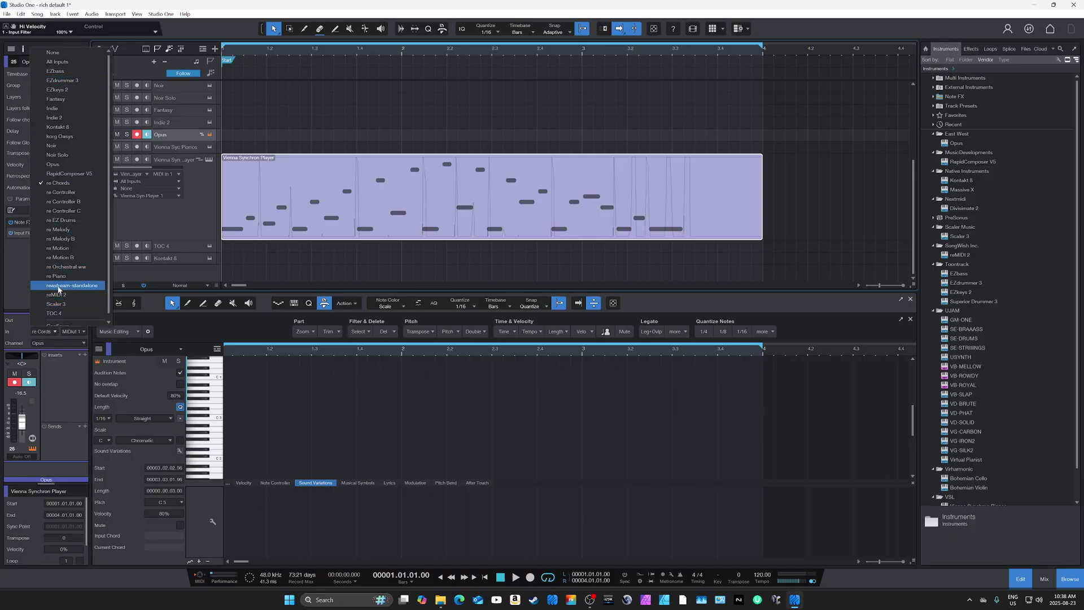
pyautogui.click(56, 344)
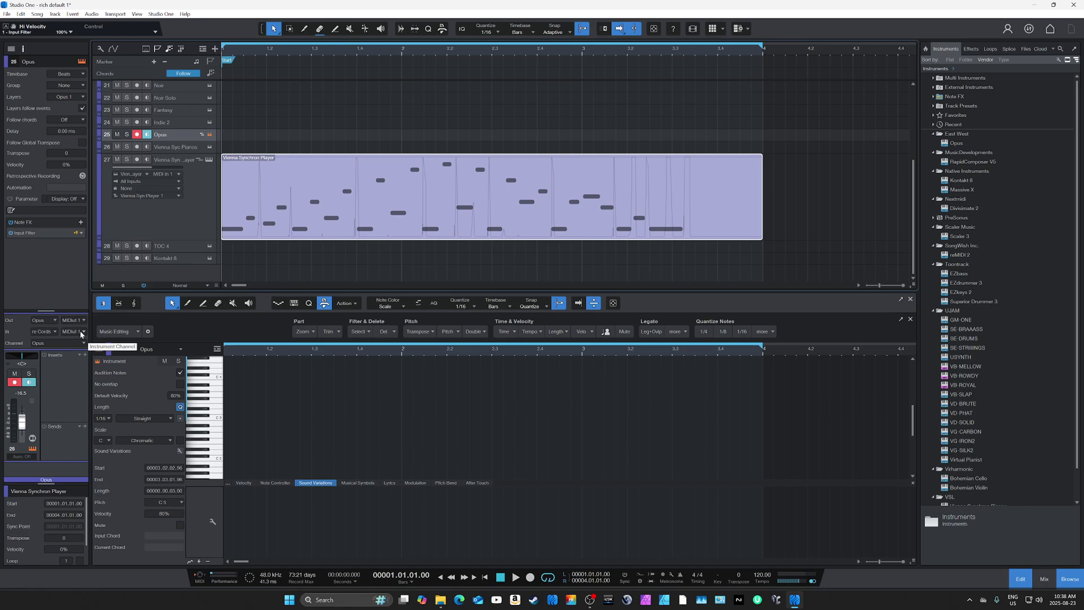
pyautogui.click(80, 331)
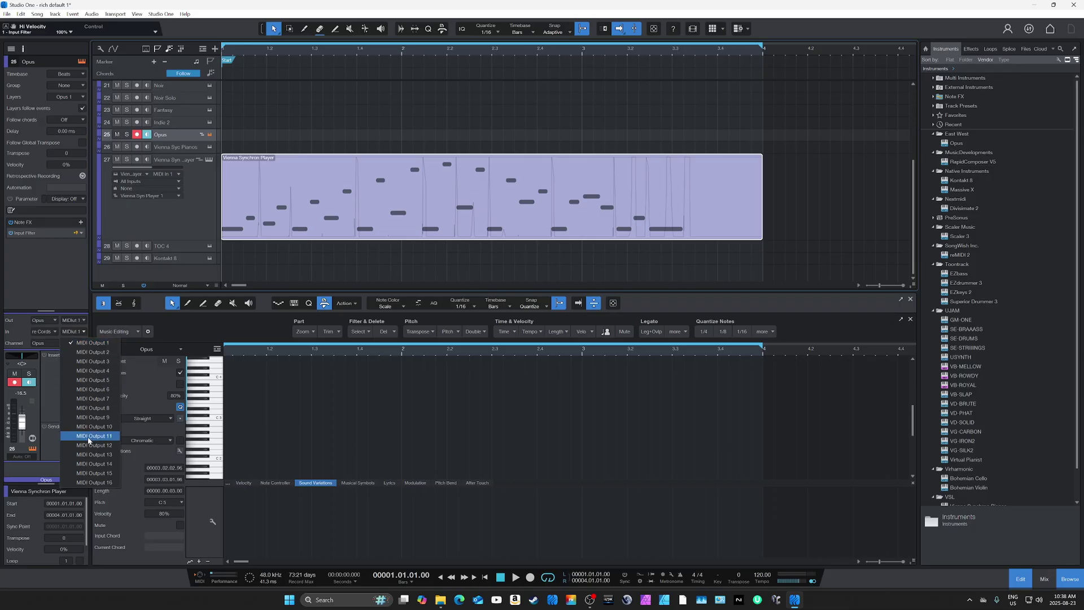
pyautogui.click(57, 282)
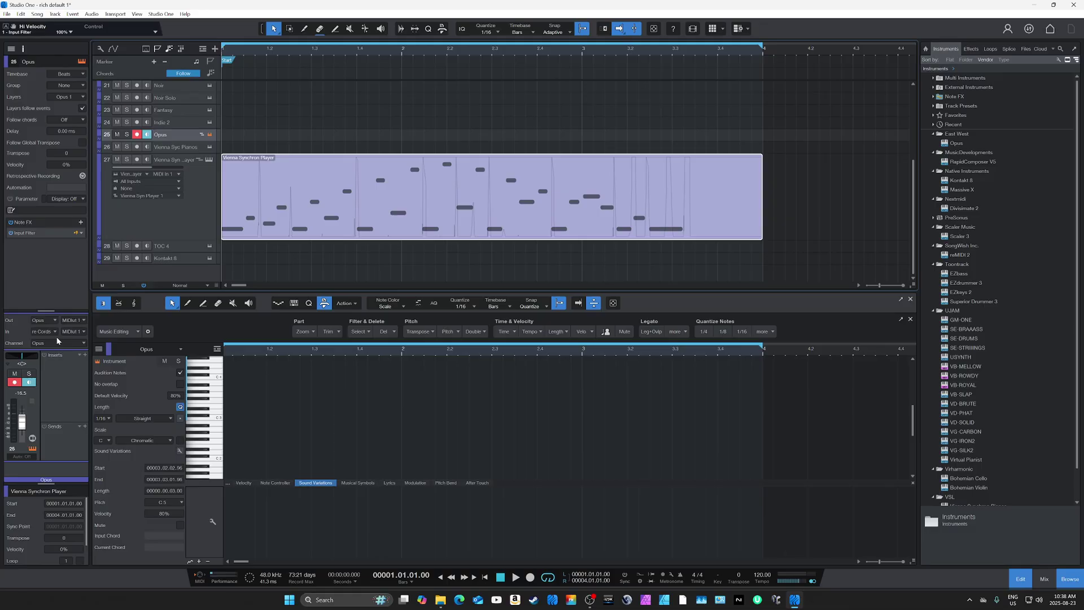
pyautogui.click(78, 331)
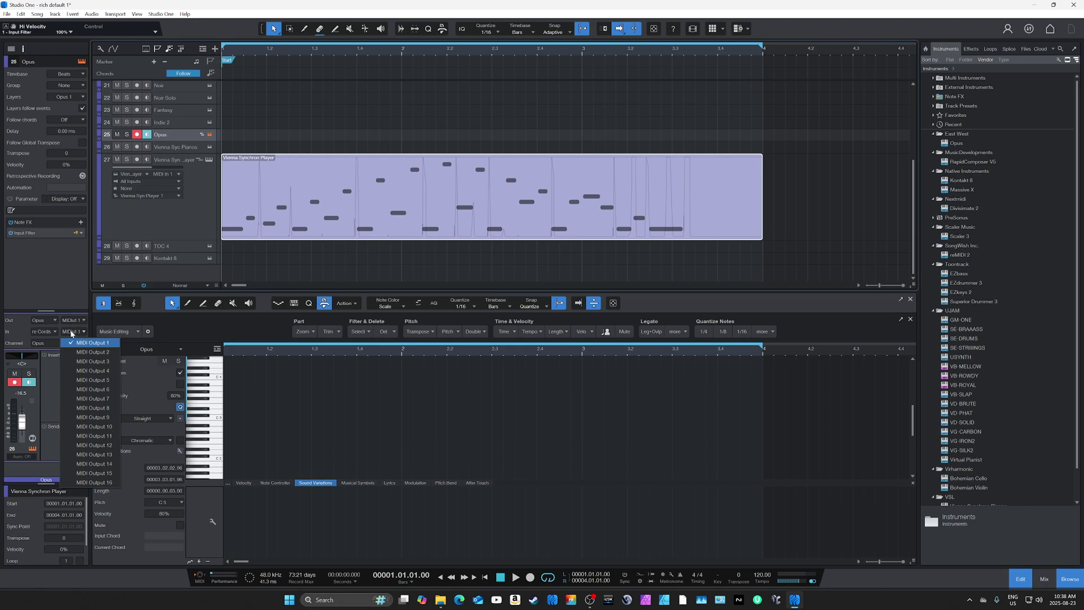
pyautogui.click(63, 285)
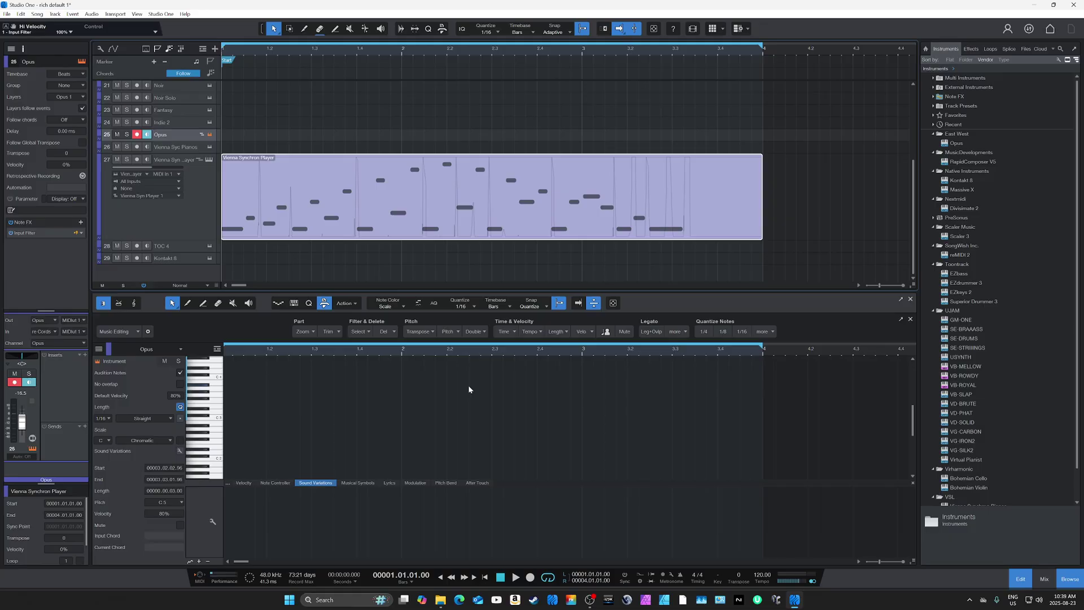
# - Inspect the settings of the TOC 4 track and the chord track, and reselect the Vienna Synchron Player track 27
pyautogui.click(183, 247)
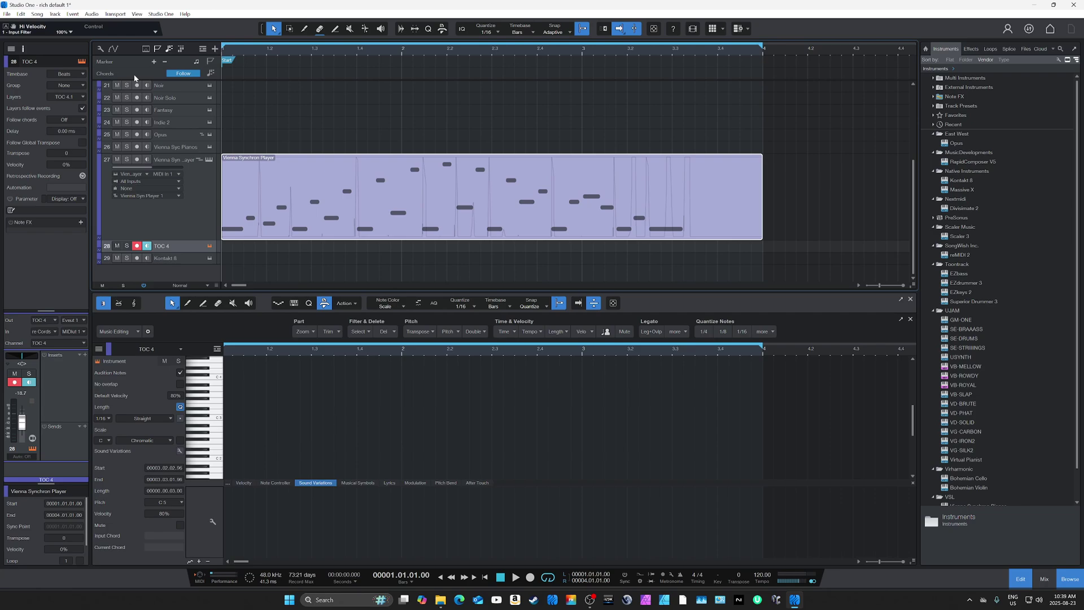
pyautogui.click(134, 78)
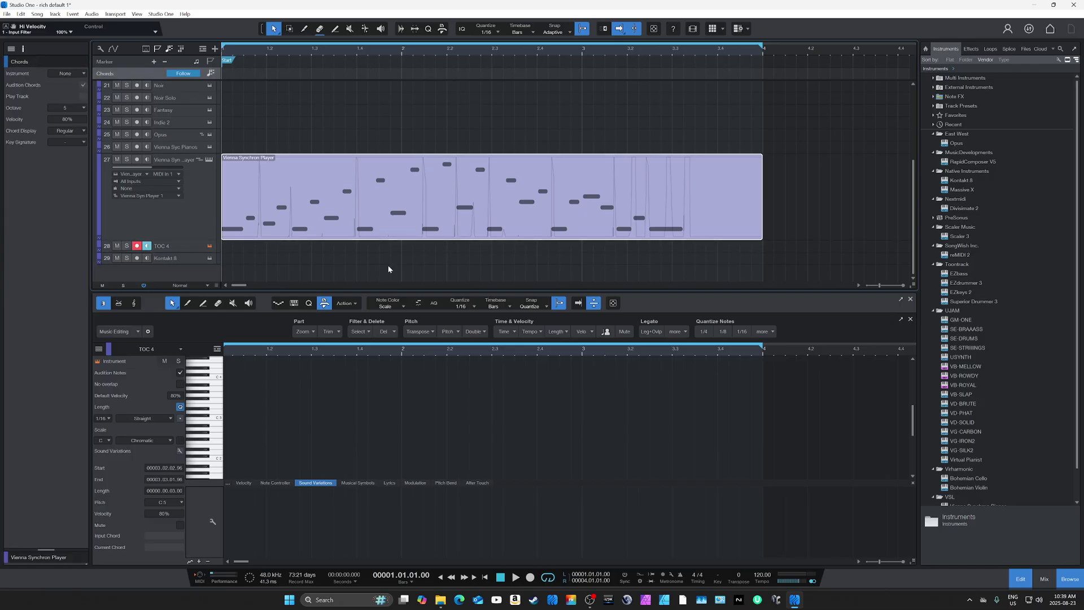
pyautogui.click(209, 213)
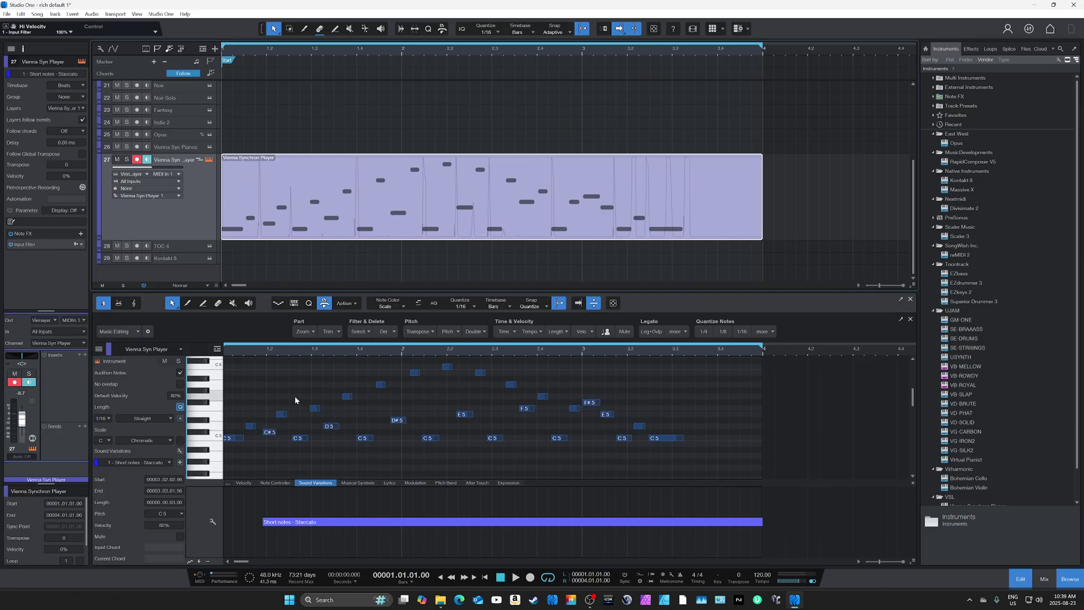
# - Select the four notes around beat 1.3, preview note coloring by Velocity and restore the Scale coloring
pyautogui.moveTo(279, 395); pyautogui.dragTo(337, 436)
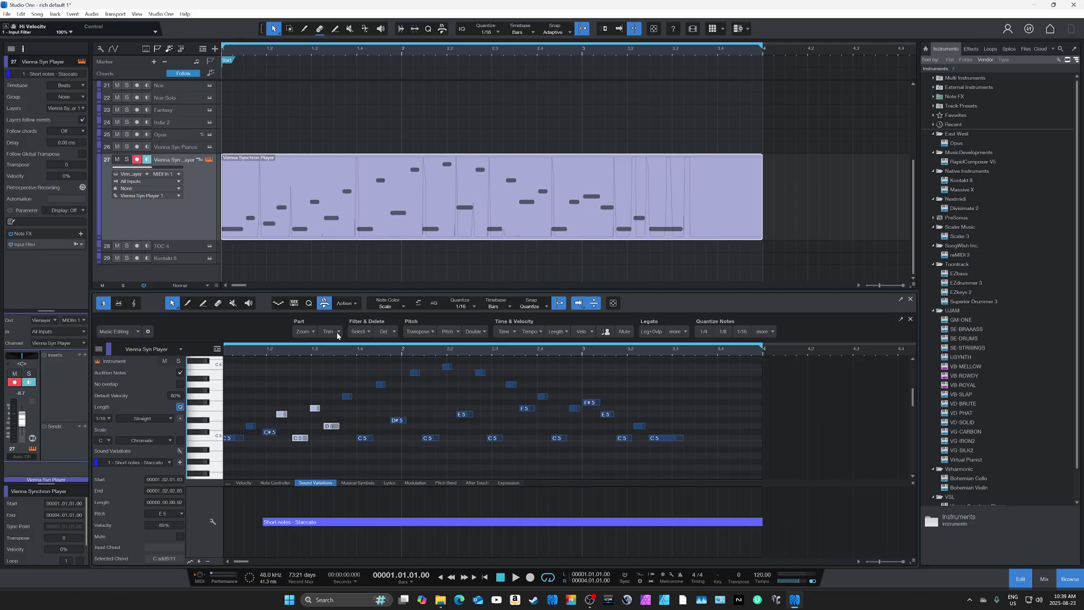
pyautogui.click(403, 307)
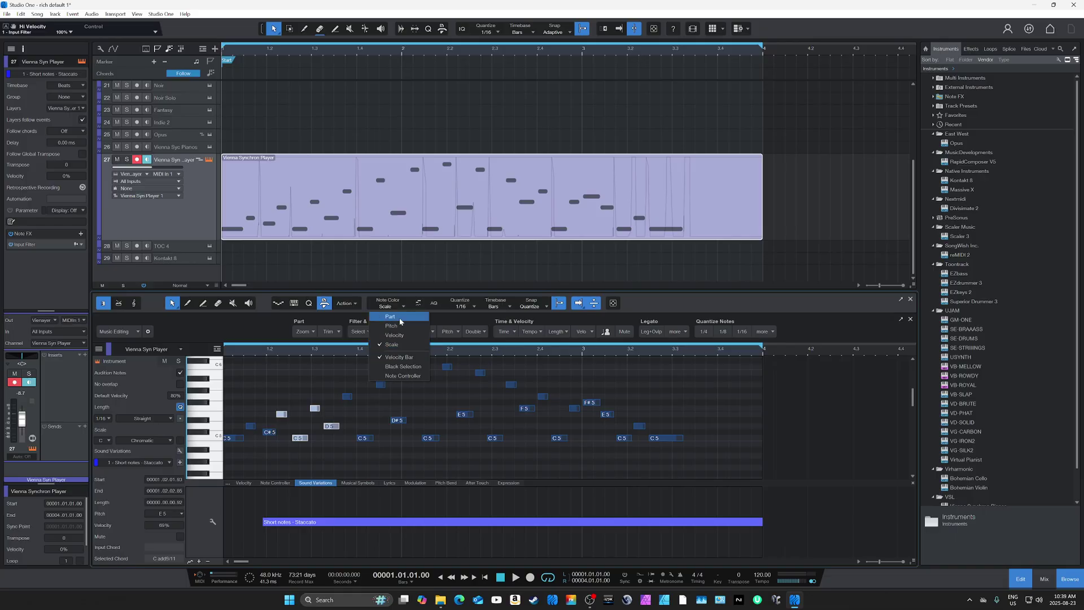
pyautogui.click(393, 335)
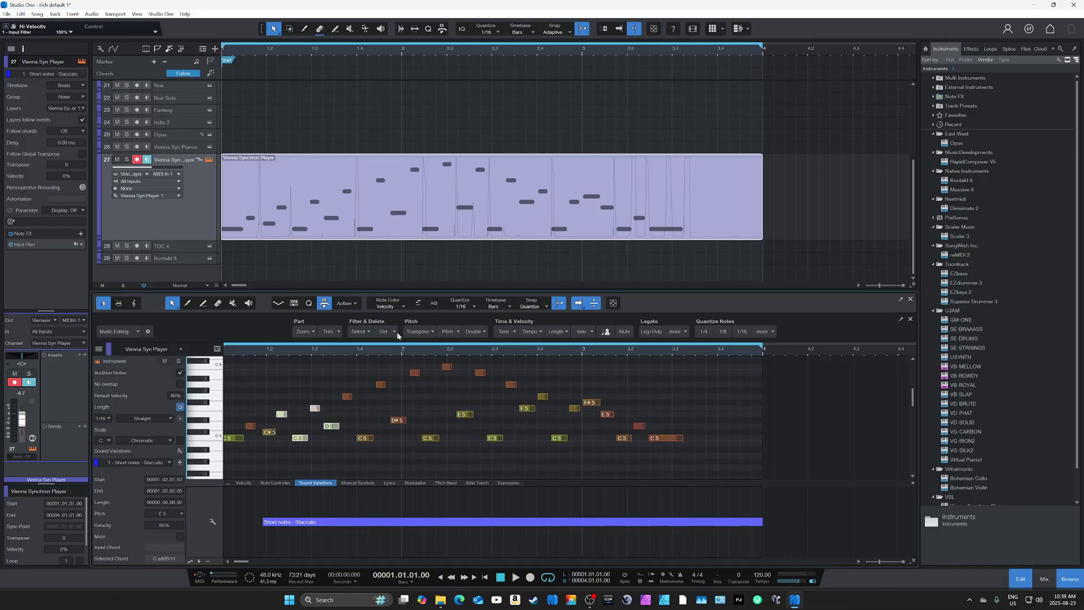
pyautogui.click(403, 307)
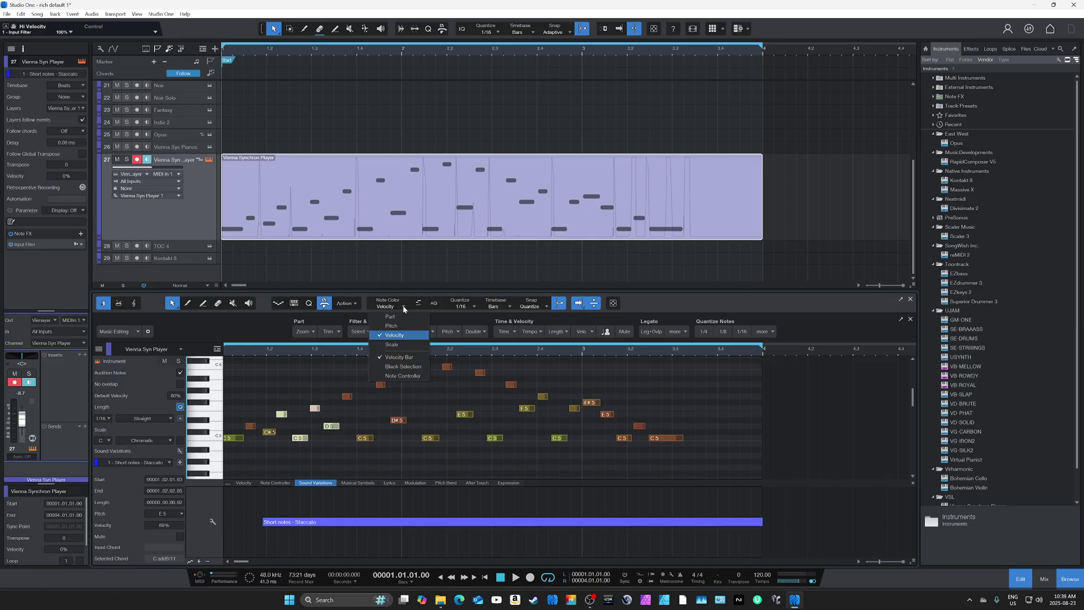
pyautogui.click(391, 345)
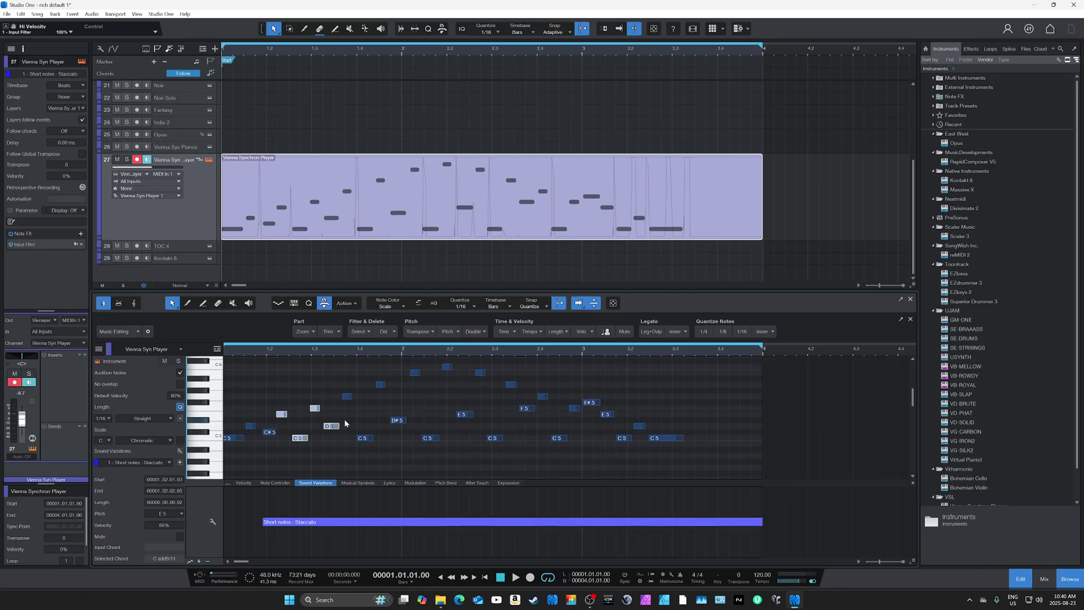
# - Raise the high note just before beat 1.4 to A# 5 in the note editor
pyautogui.moveTo(348, 397)
pyautogui.click(332, 392)
pyautogui.moveTo(348, 399)
pyautogui.mouseDown()
pyautogui.moveTo(350, 371)
pyautogui.moveTo(346, 390)
pyautogui.mouseUp()
pyautogui.moveTo(346, 396)
pyautogui.mouseDown()
pyautogui.moveTo(346, 386)
pyautogui.moveTo(345, 469)
pyautogui.moveTo(347, 371)
pyautogui.moveTo(349, 380)
pyautogui.mouseUp()
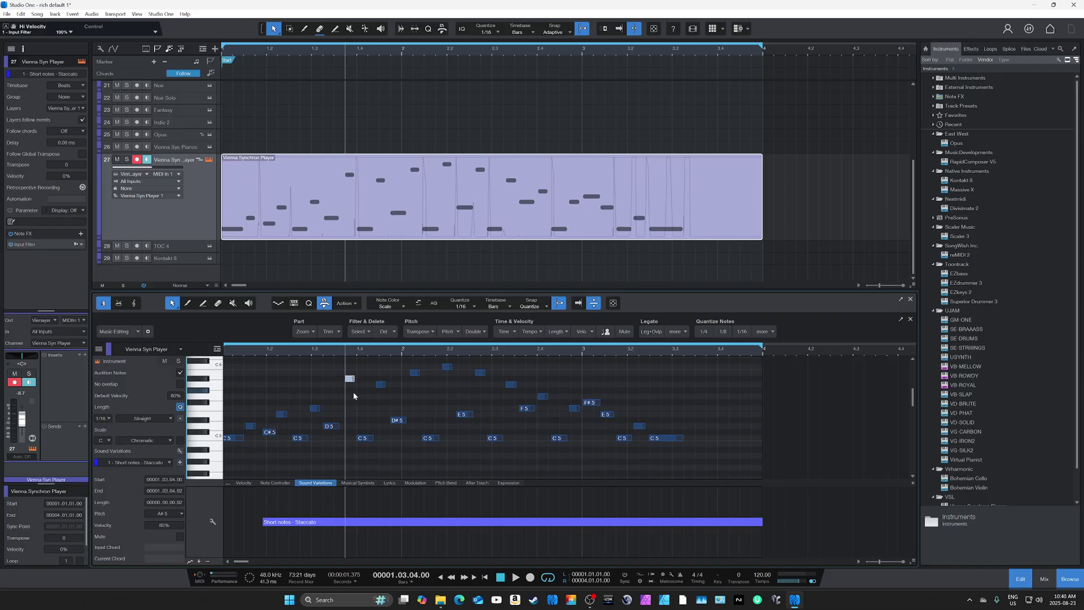
# - Preview note coloring by Pitch, restore the Scale coloring and deselect the A# 5 note just before beat 1.4
pyautogui.click(403, 305)
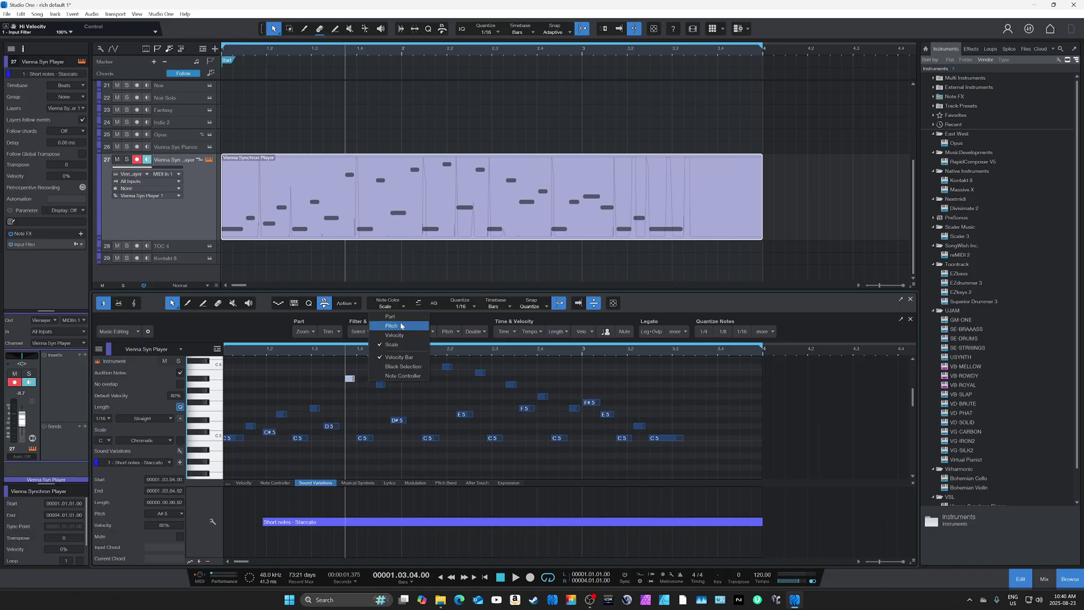
pyautogui.click(399, 325)
pyautogui.click(401, 304)
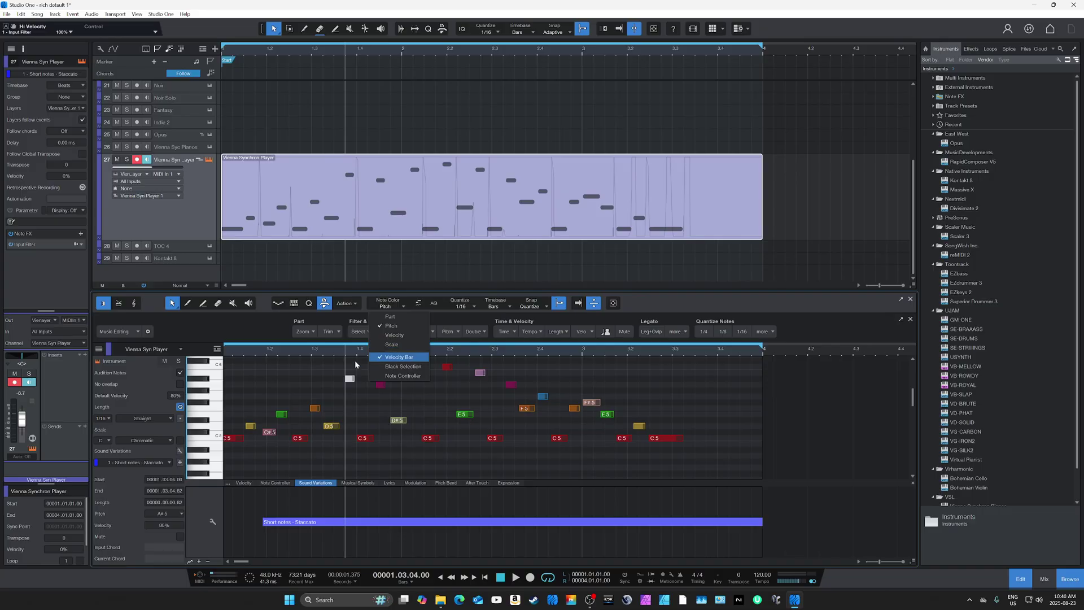
pyautogui.click(391, 345)
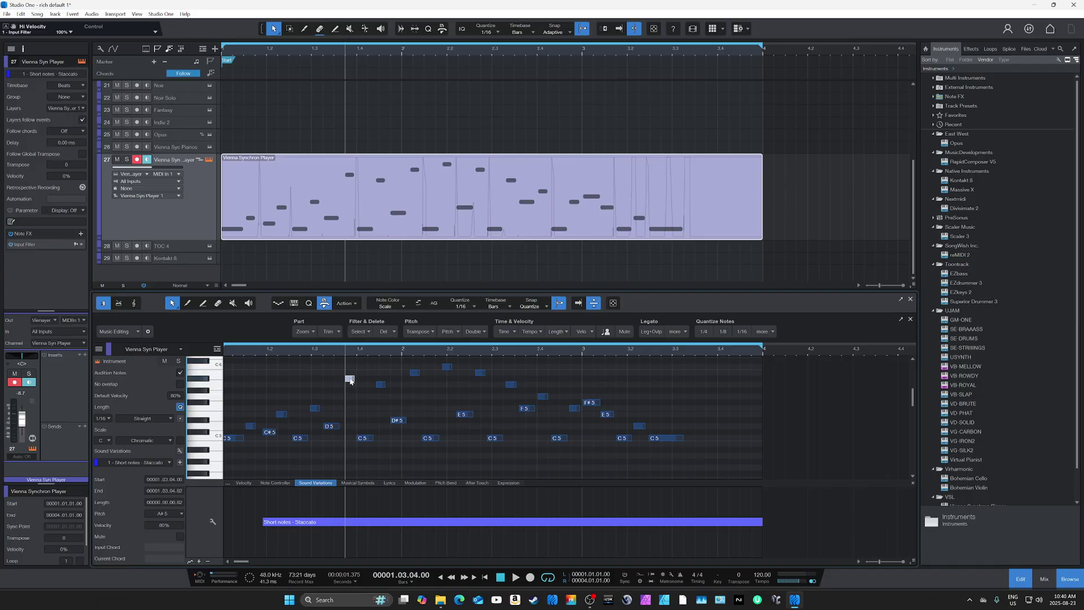
pyautogui.click(365, 368)
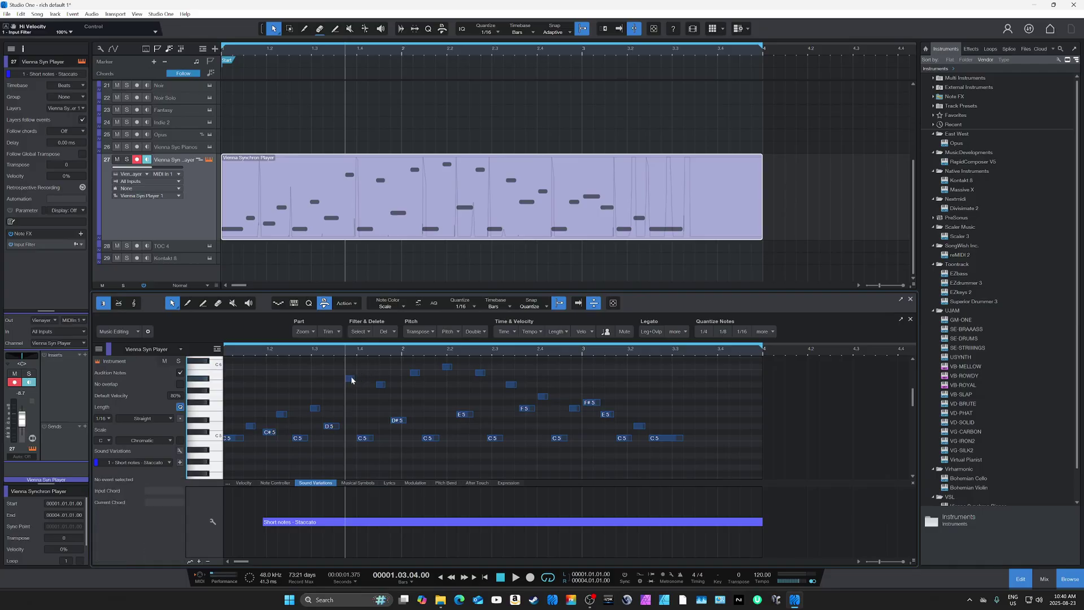
pyautogui.moveTo(351, 380)
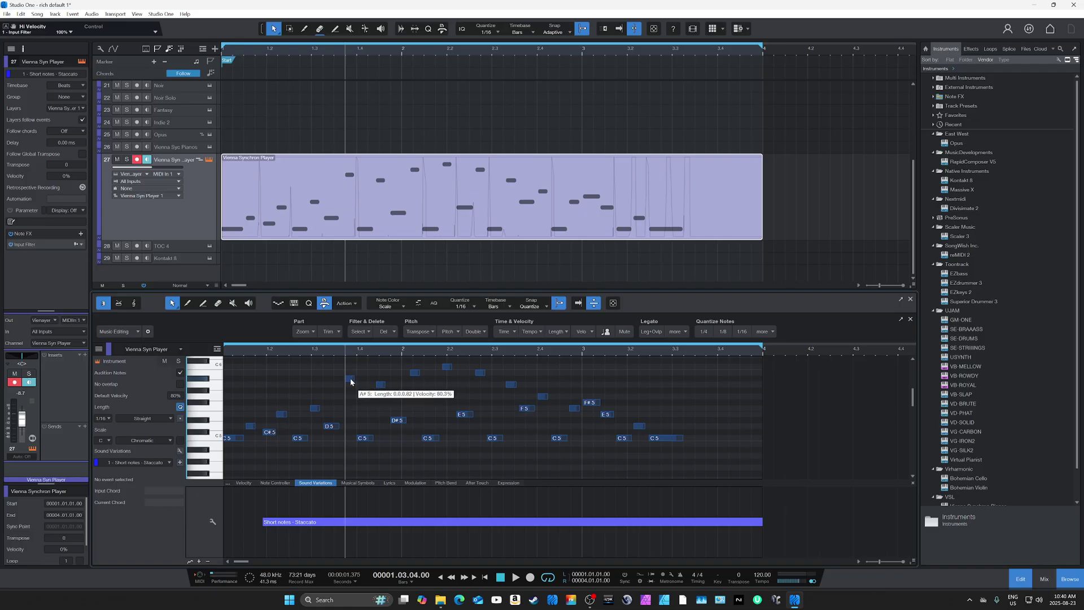
# - Lower the A# 5 note just before beat 1.4 to G 5 in the note editor
pyautogui.moveTo(350, 382); pyautogui.dragTo(360, 389)
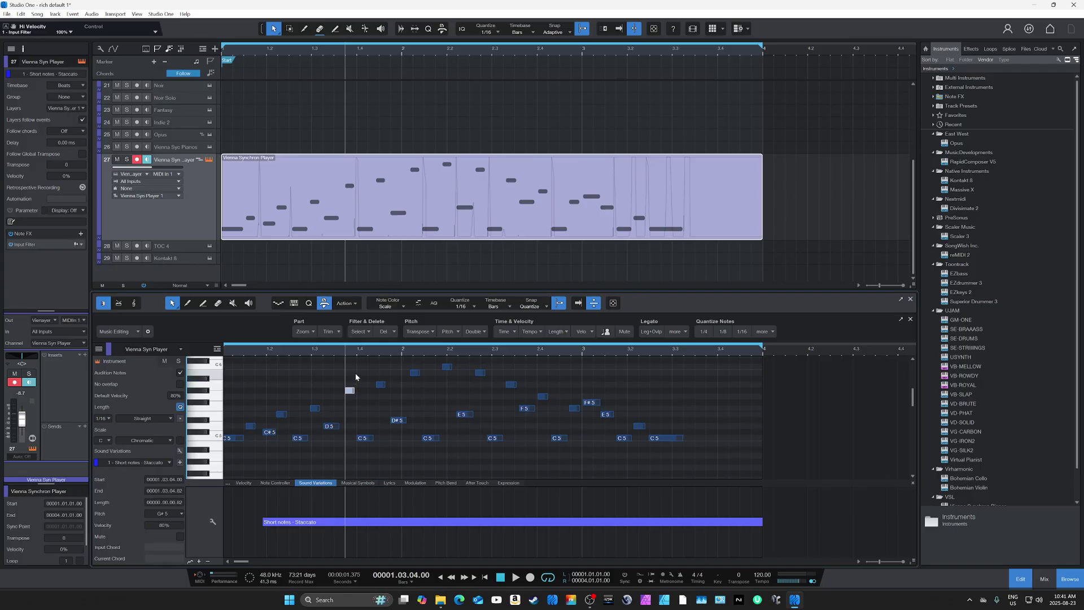
pyautogui.click(340, 390)
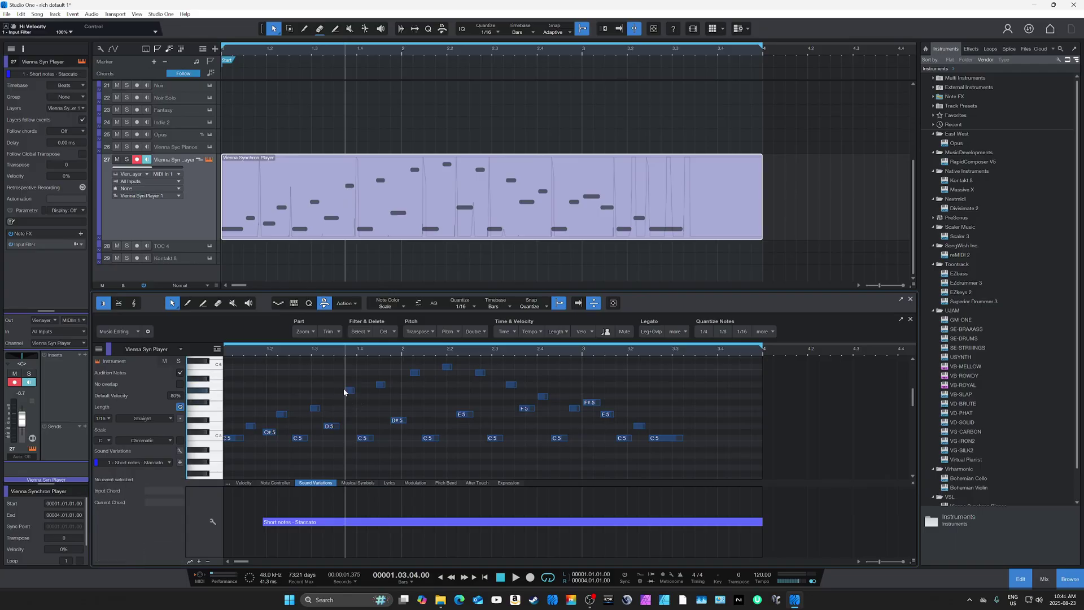
pyautogui.moveTo(345, 390)
pyautogui.mouseDown()
pyautogui.moveTo(350, 403)
pyautogui.moveTo(348, 378)
pyautogui.moveTo(349, 396)
pyautogui.mouseUp()
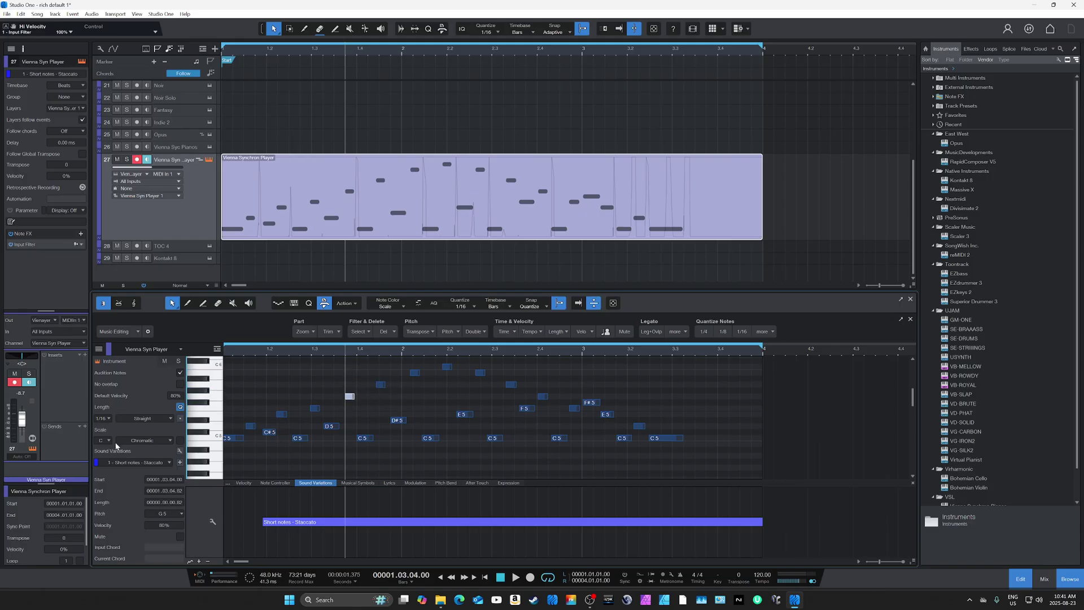
# - Set the note editor's scale to C Major and deselect the G 5 note
pyautogui.click(150, 440)
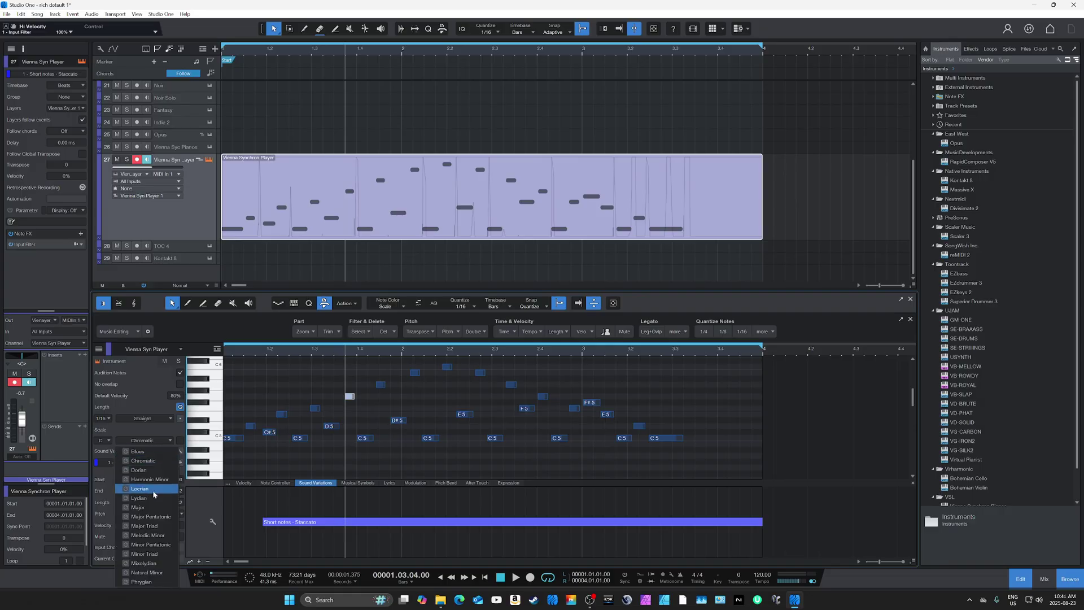
pyautogui.click(145, 507)
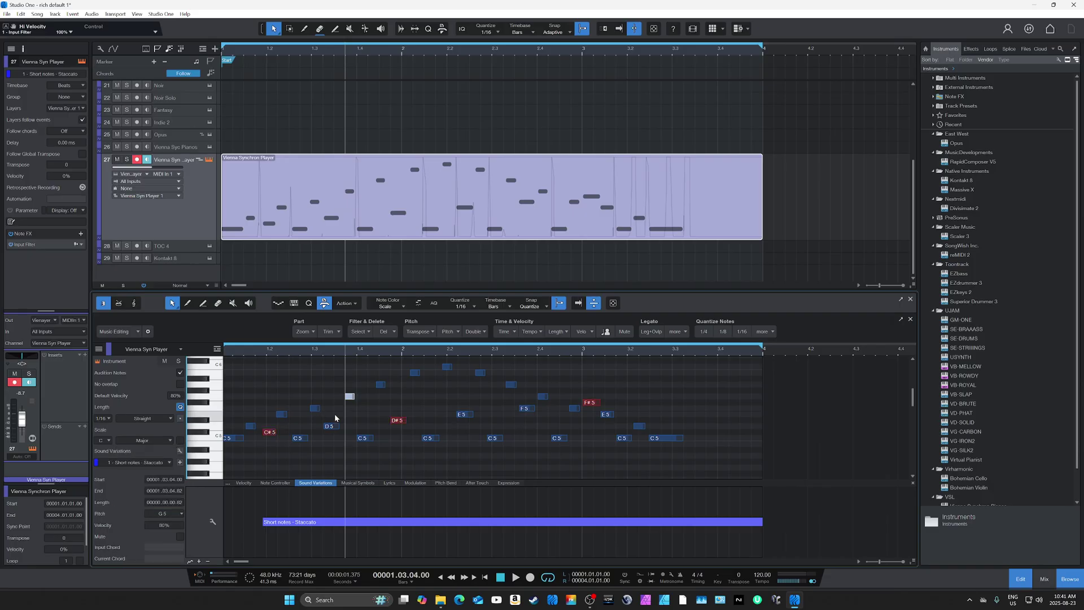
pyautogui.click(373, 412)
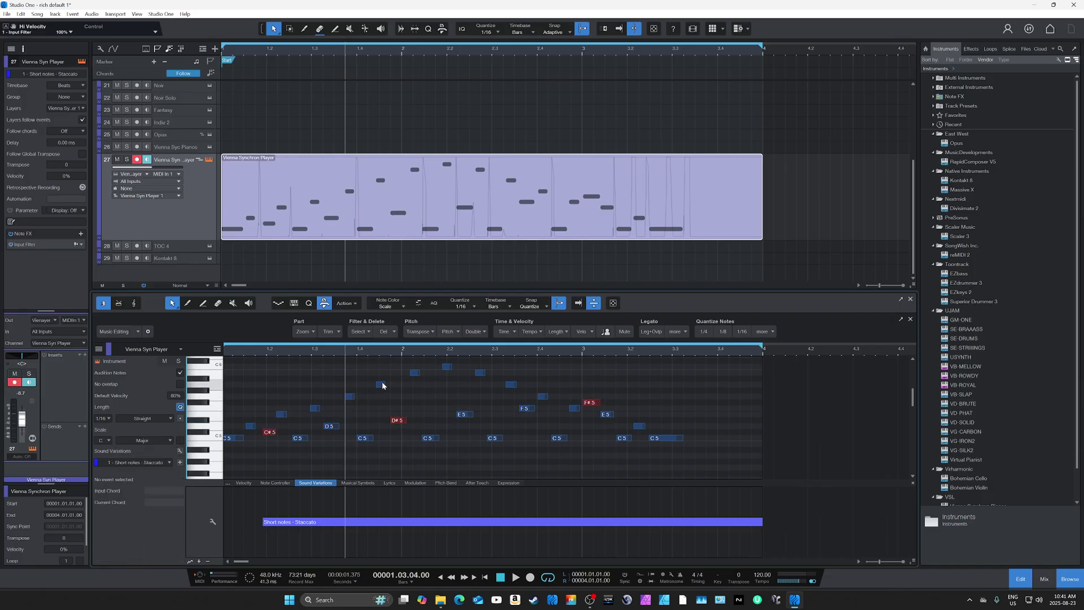
# - Raise the high note just before bar 2 to B 5 and the D# 5 note beside it to F# 5
pyautogui.moveTo(381, 389); pyautogui.dragTo(379, 373)
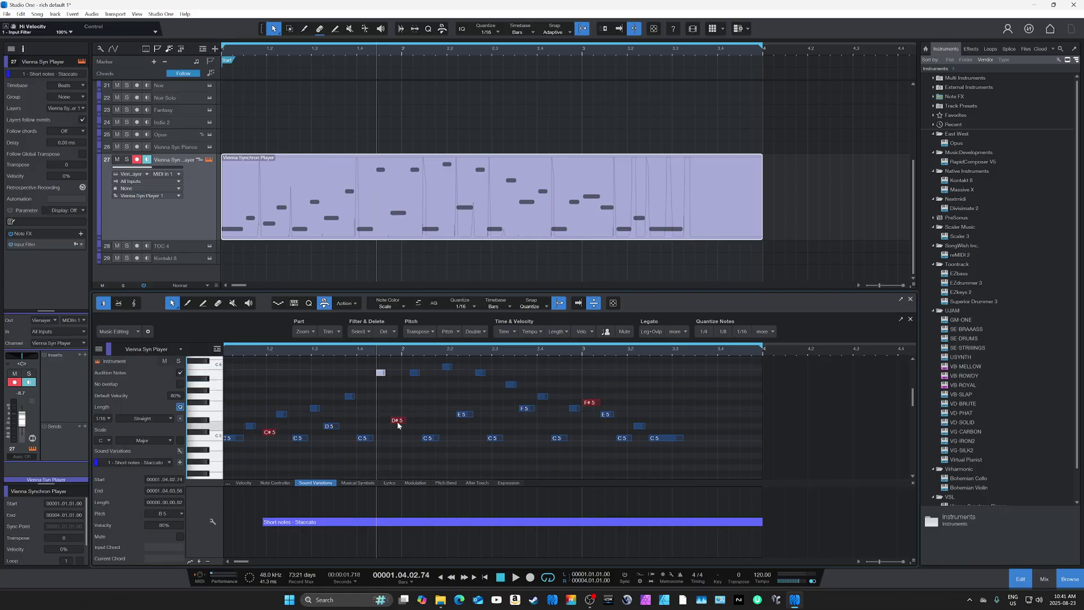
pyautogui.moveTo(397, 420); pyautogui.dragTo(397, 403)
pyautogui.click(412, 407)
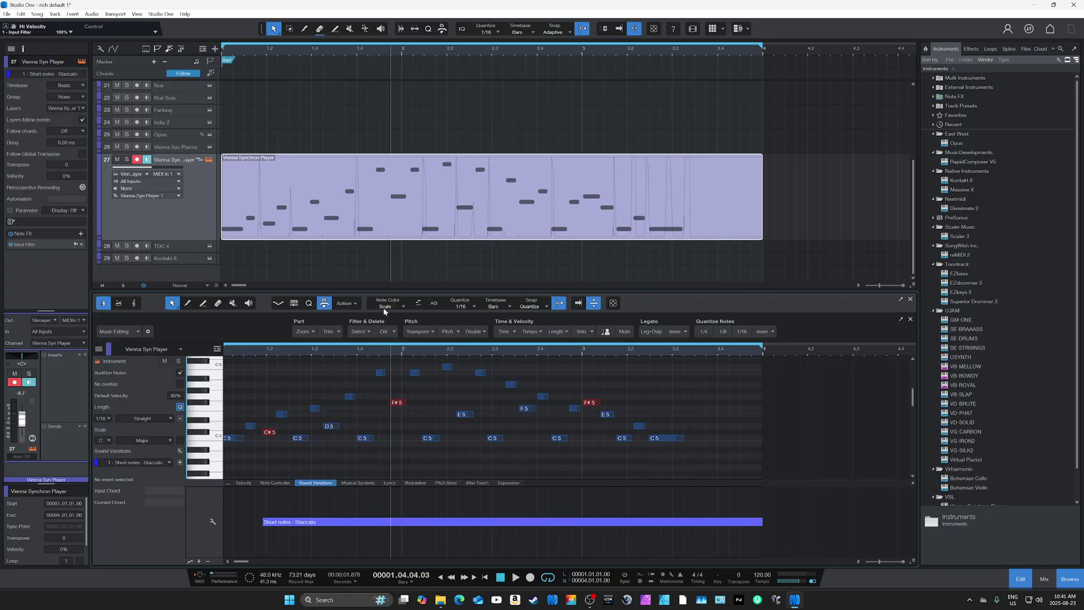
# - Review the note color options, including Velocity Bar, and view the mixer before returning to the note editor
pyautogui.click(403, 306)
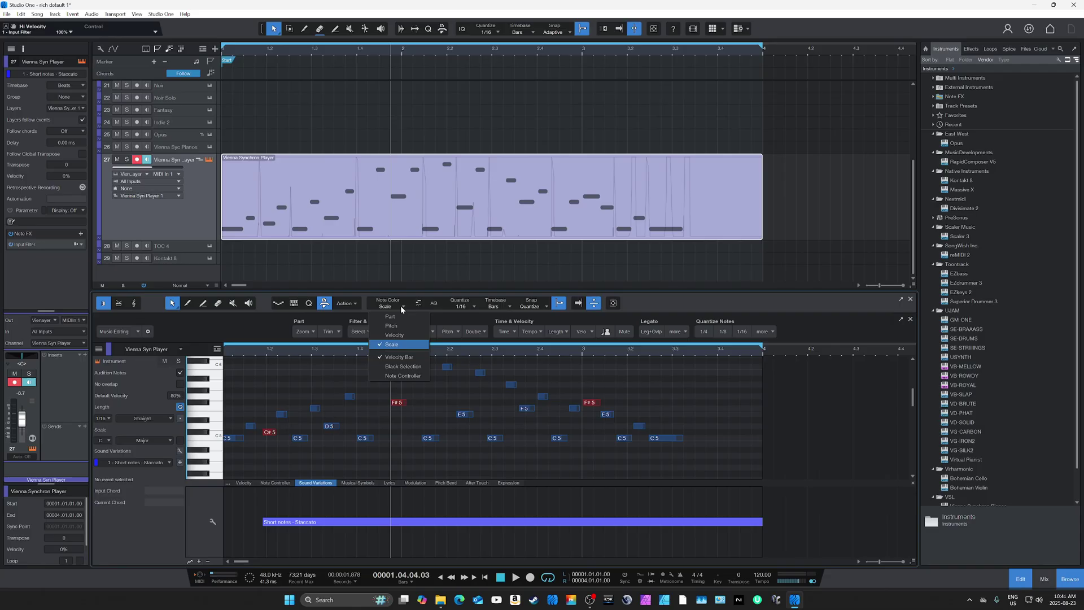
pyautogui.click(381, 357)
pyautogui.click(350, 370)
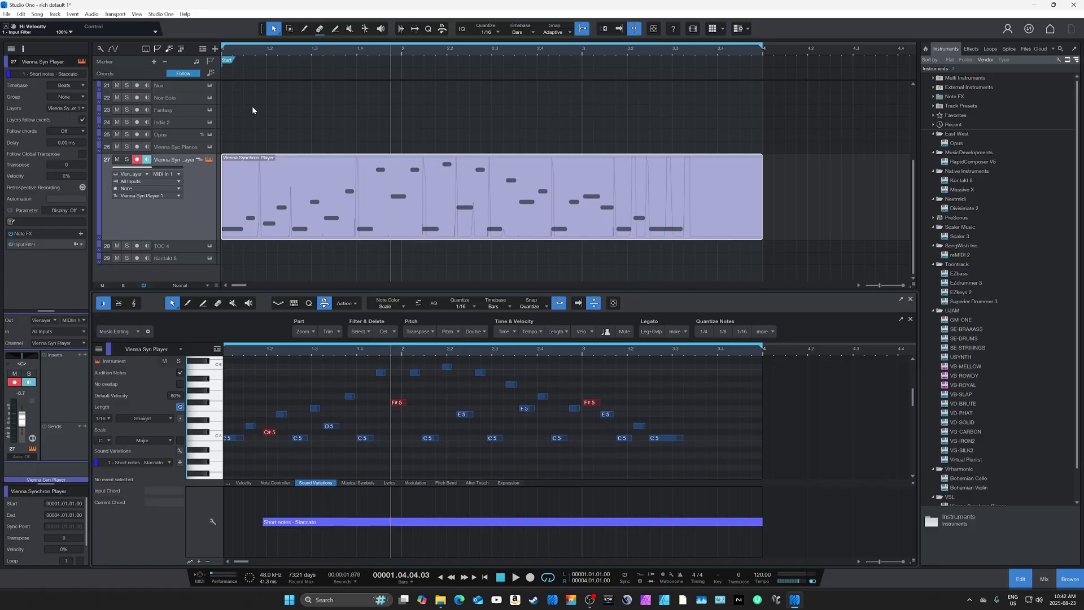
pyautogui.click(1043, 579)
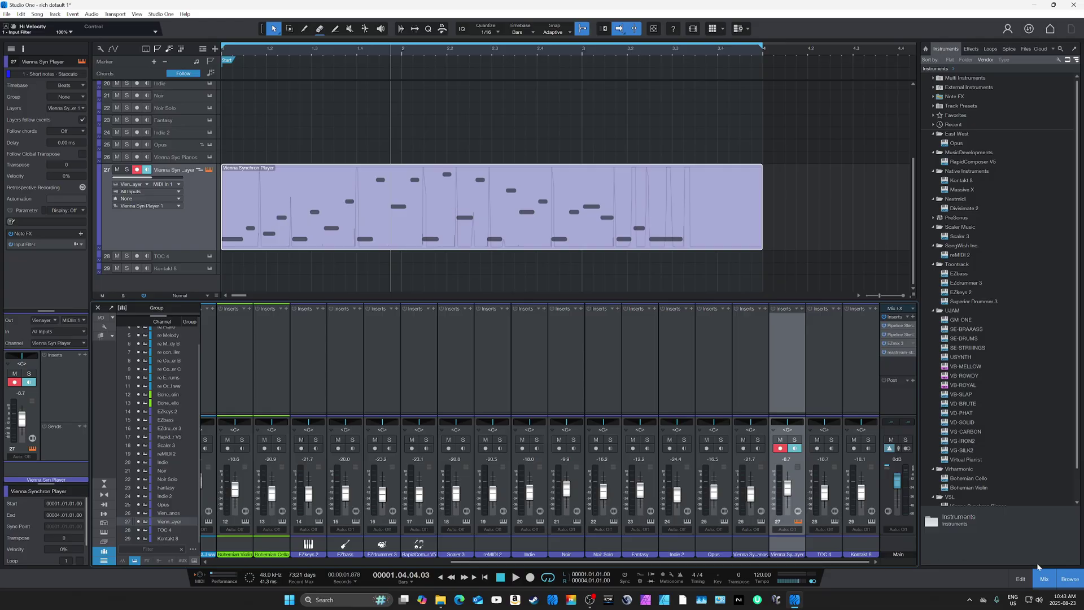
pyautogui.click(1020, 579)
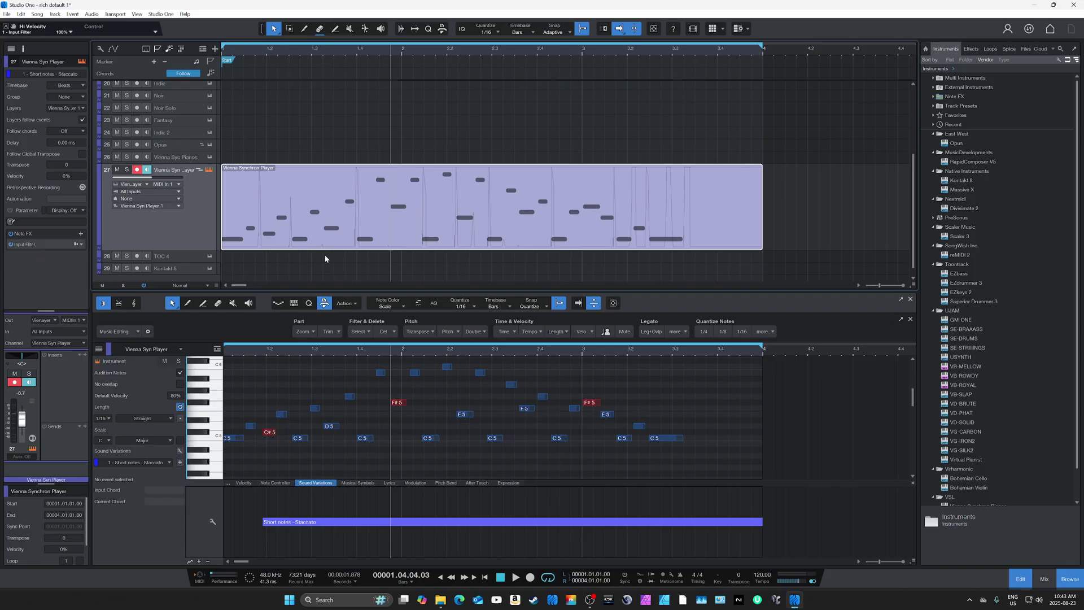
# - Open the Kontakt 8 instrument on track 29 and remove the NOIRE Pure instrument from it
pyautogui.click(210, 268)
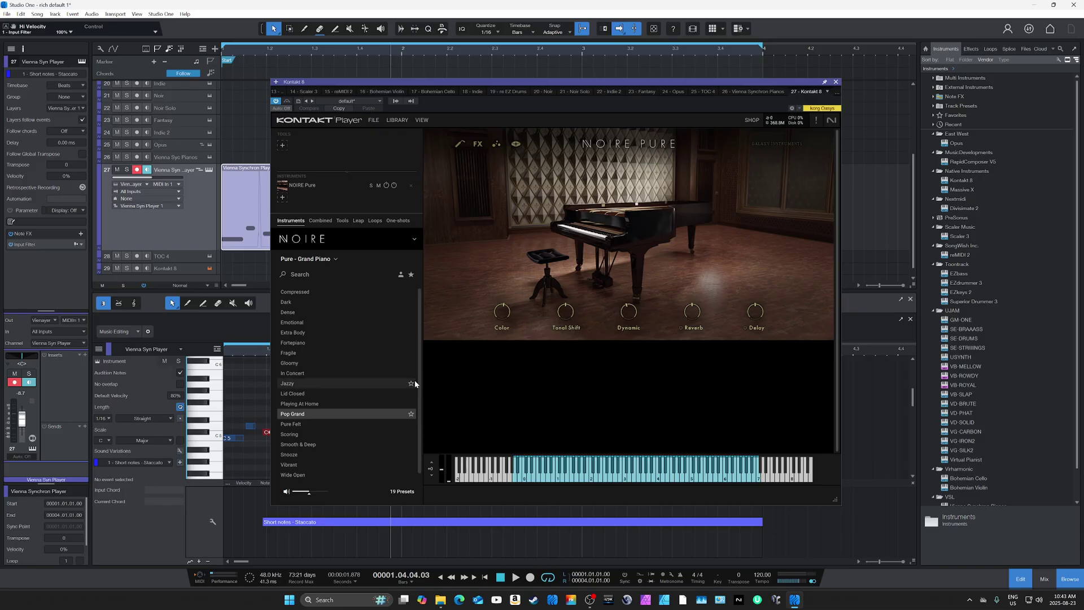
pyautogui.click(411, 185)
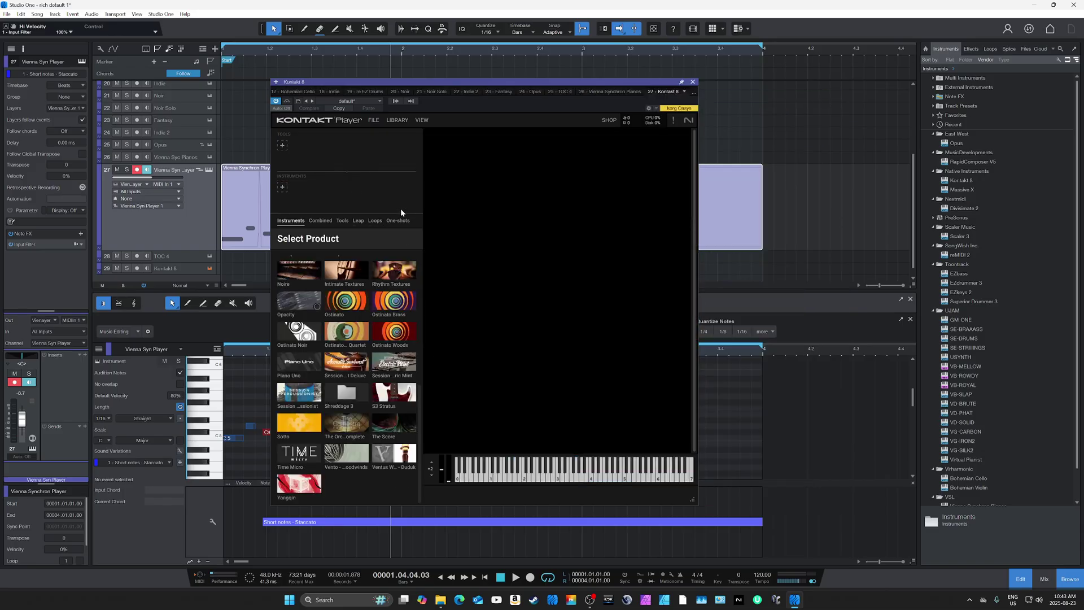
# - Browse Kontakt's tools, load the Fantasy instrument and close the plug-in window
pyautogui.click(281, 145)
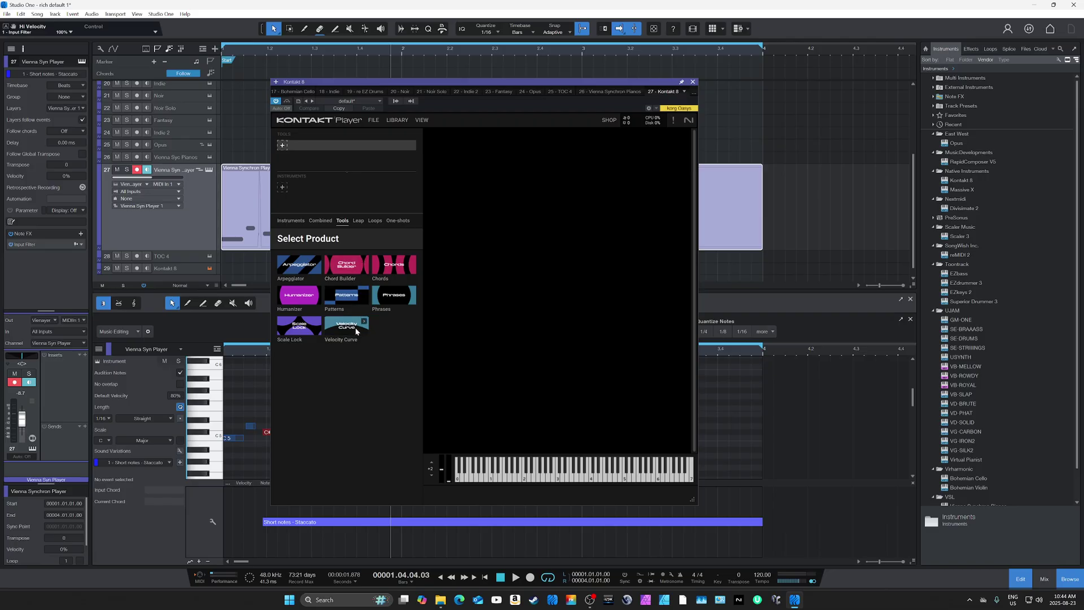
pyautogui.click(283, 188)
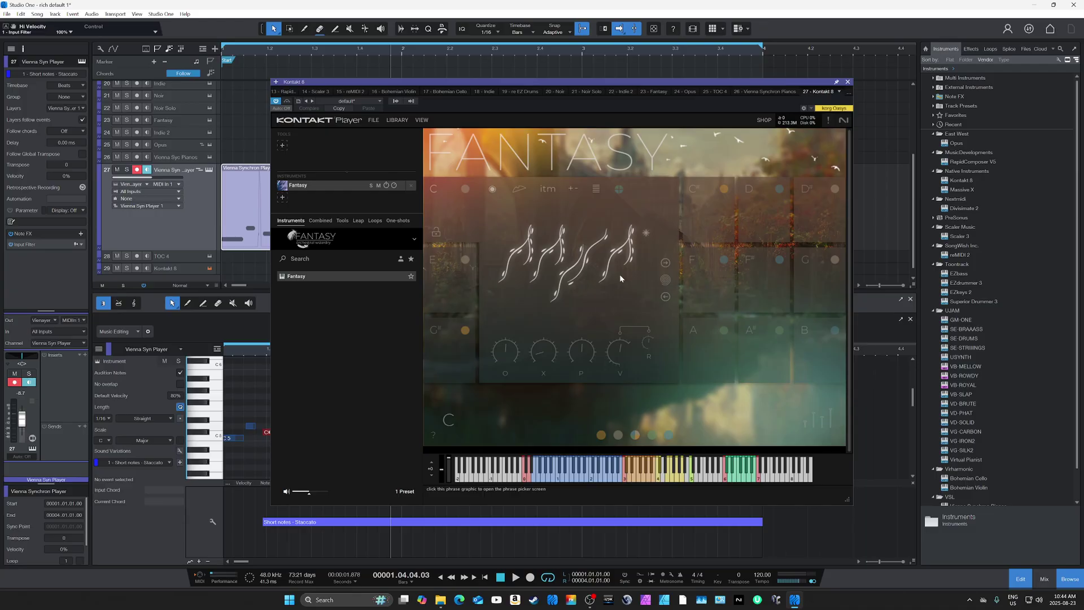
pyautogui.click(847, 83)
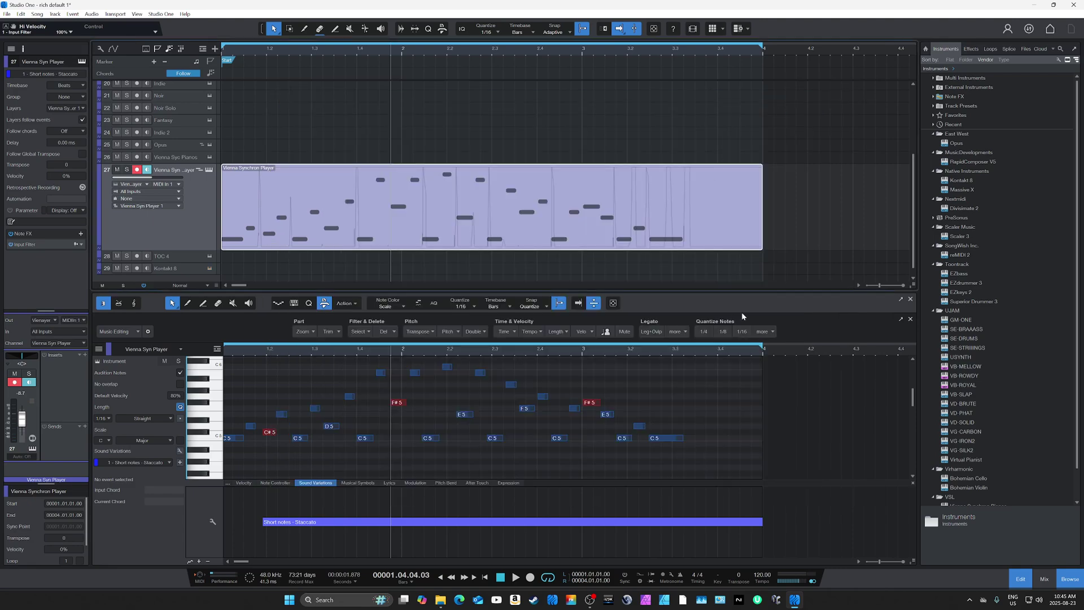